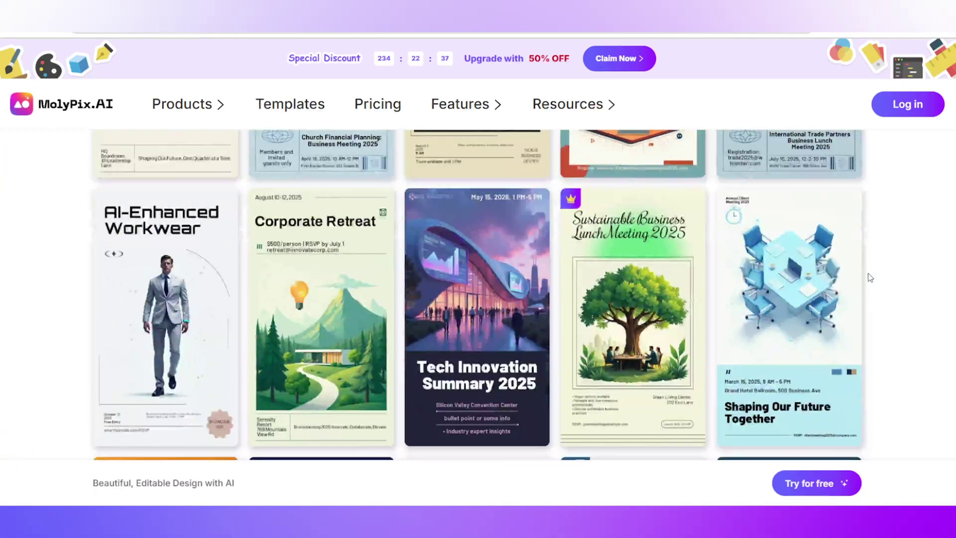
# Scroll through the Templates gallery down to the Create home page and its Scenes makers.
pyautogui.scroll(-20, 871, 277)
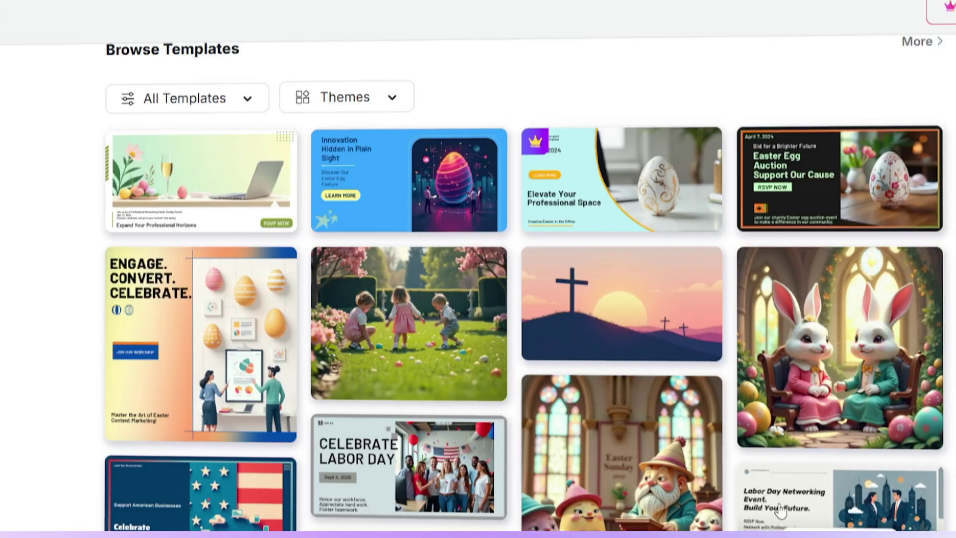
pyautogui.scroll(-8, 478, 269)
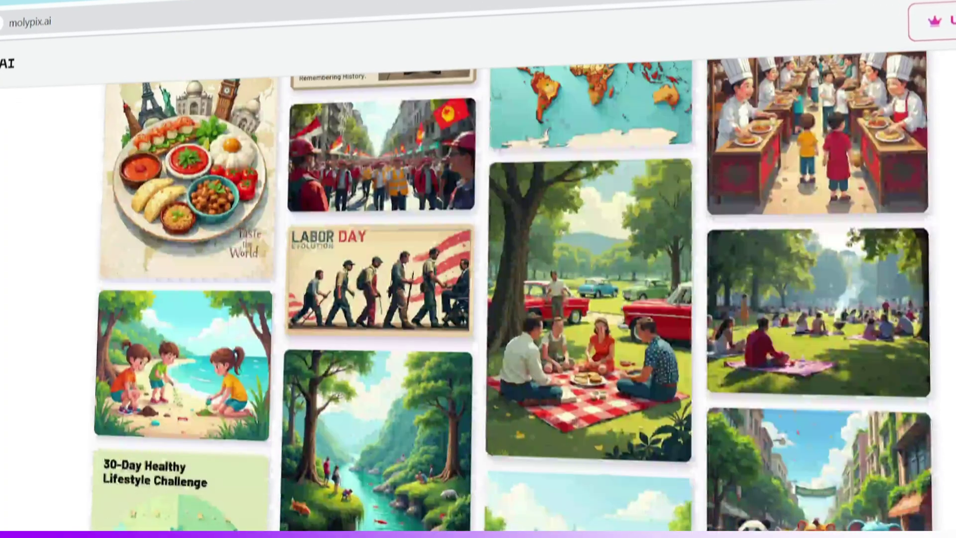
pyautogui.scroll(-2, 478, 269)
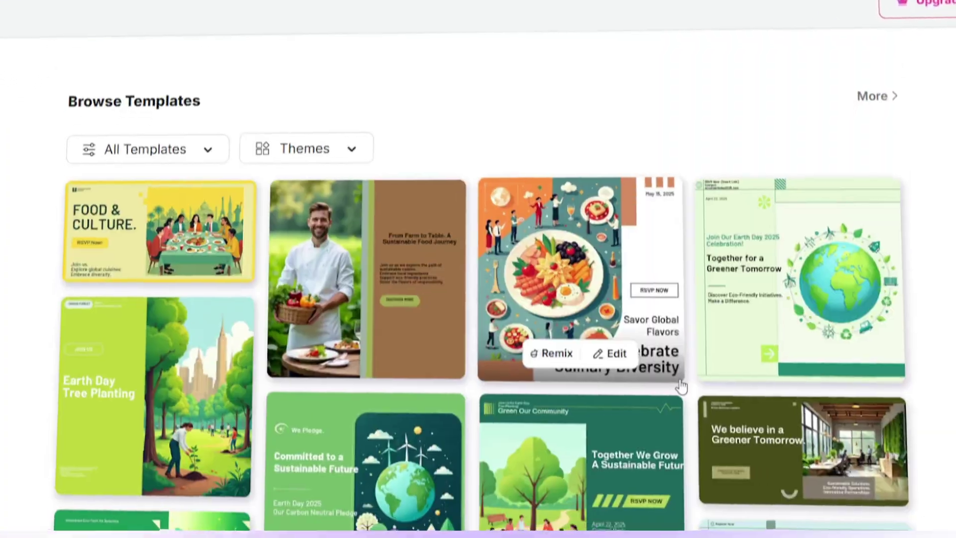
pyautogui.scroll(-7, 694, 371)
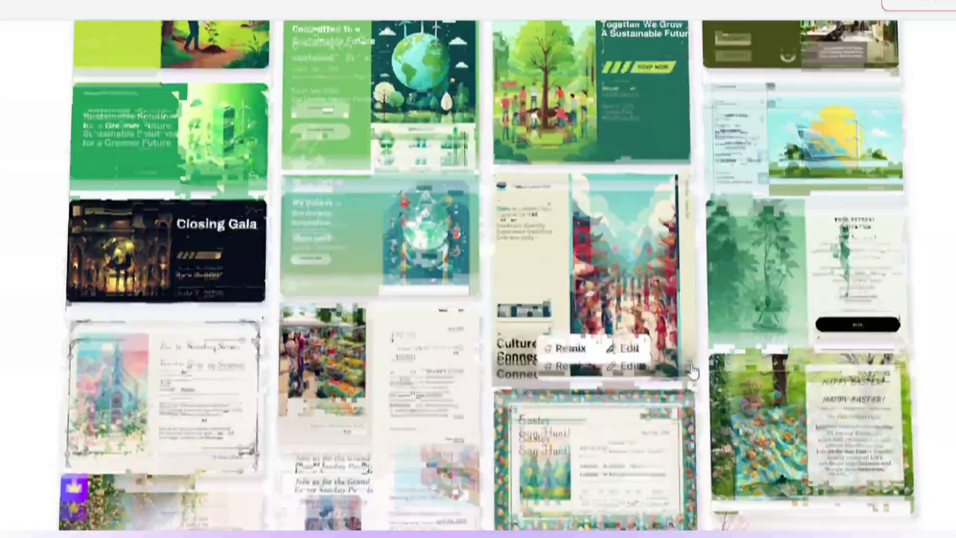
pyautogui.scroll(-10, 694, 371)
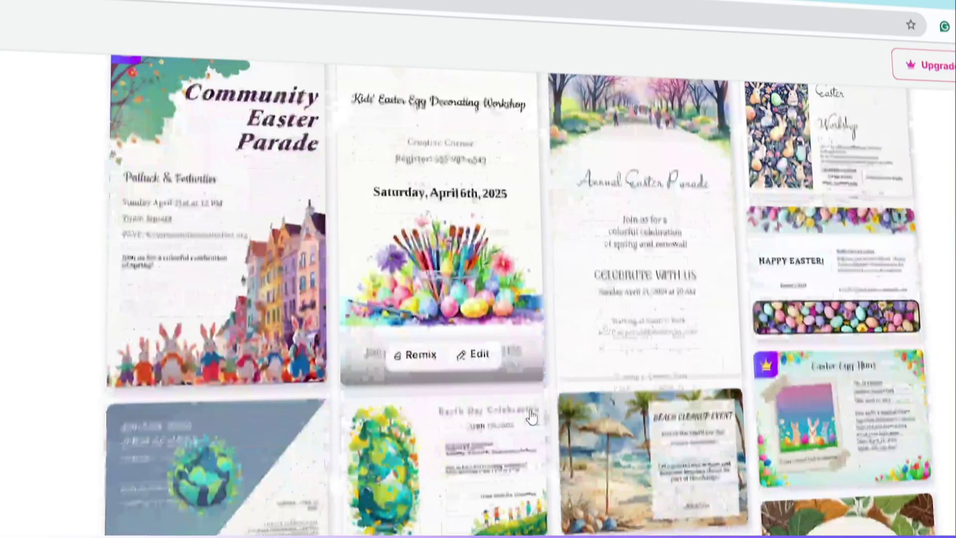
pyautogui.scroll(-10, 532, 416)
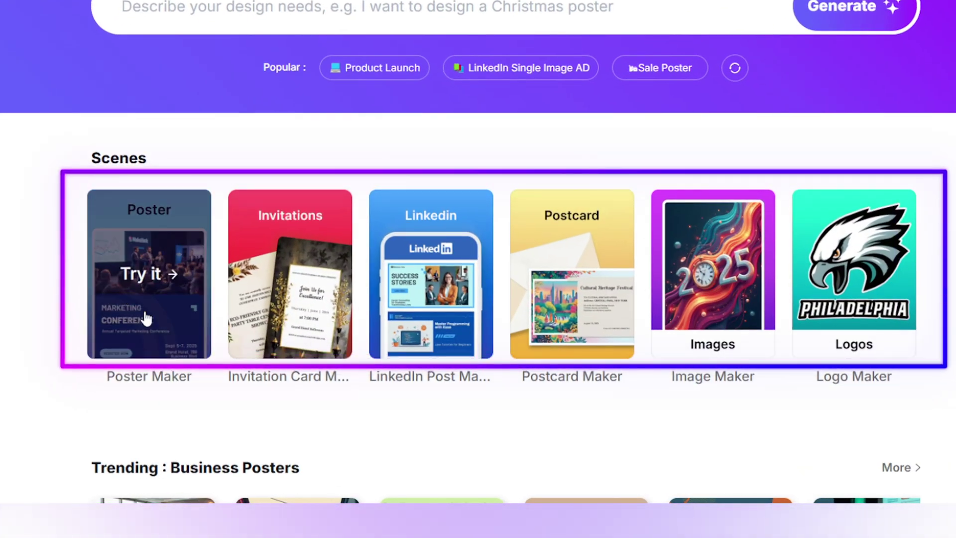
# Open the Poster maker, start adding a new brand kit, then close the Add Brand Kit form.
pyautogui.click(146, 317)
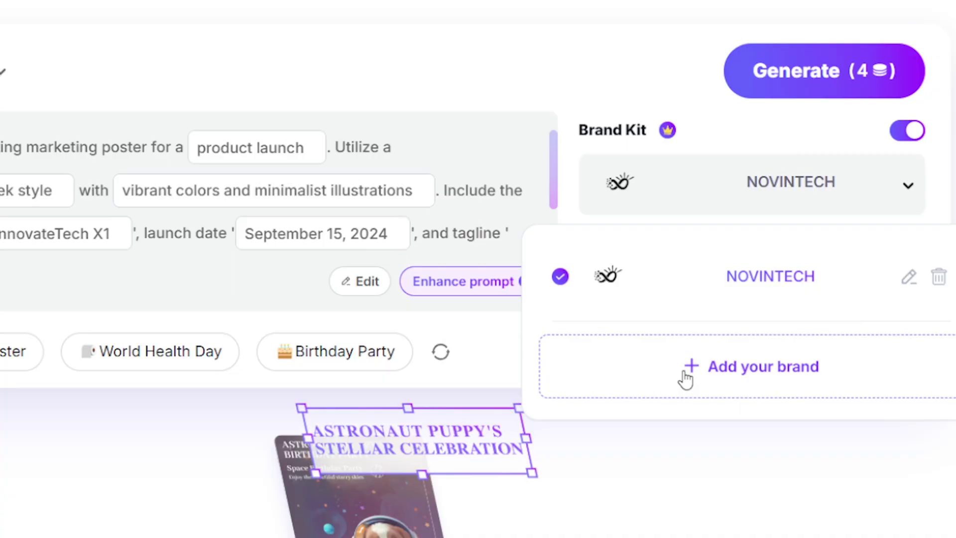
pyautogui.click(686, 379)
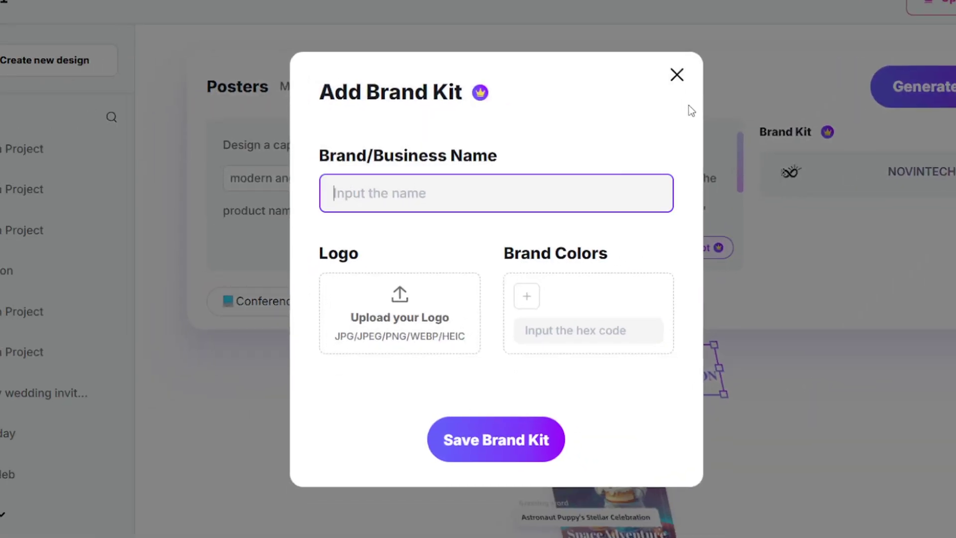
pyautogui.click(676, 75)
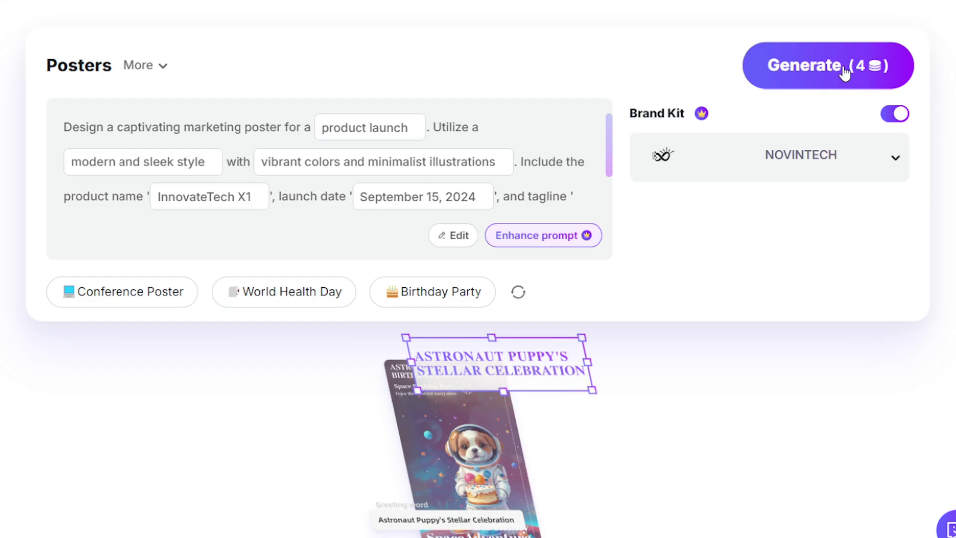
# Generate four InnovateTech X1 posters and preview each, ending on the light Vibrant Features design.
pyautogui.click(845, 72)
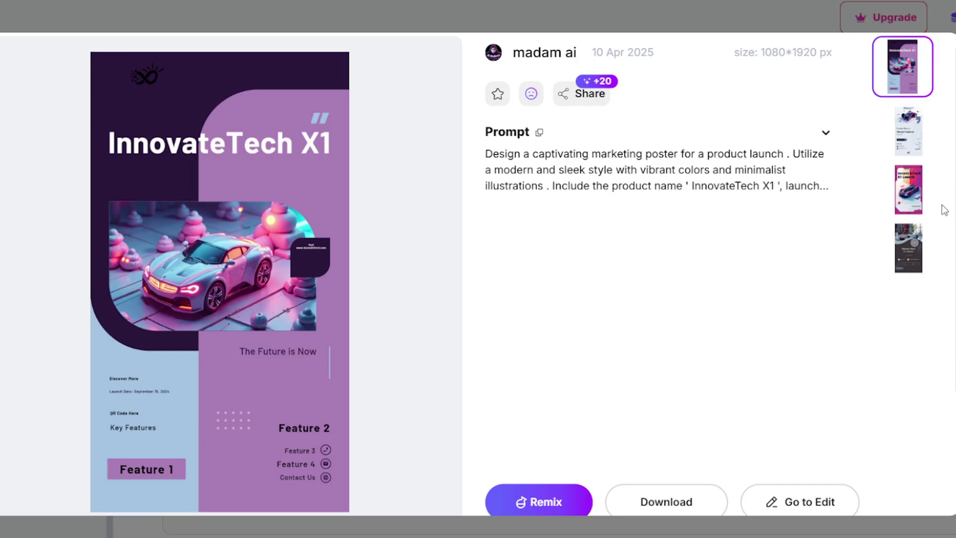
pyautogui.click(915, 134)
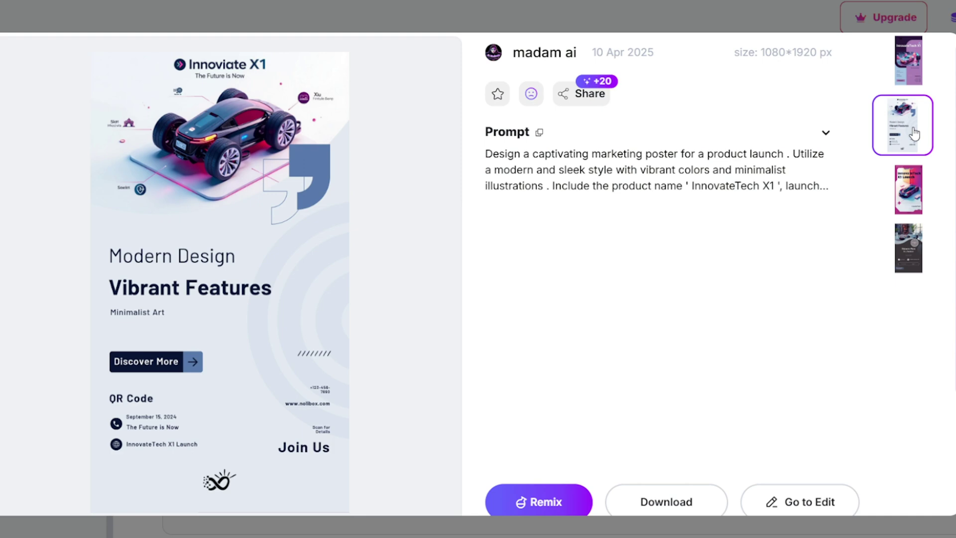
pyautogui.click(916, 202)
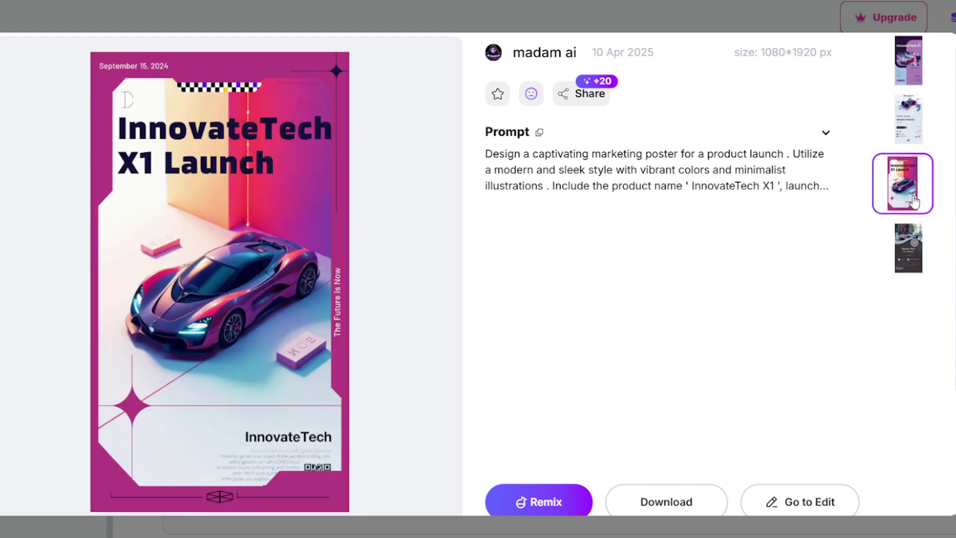
pyautogui.click(917, 255)
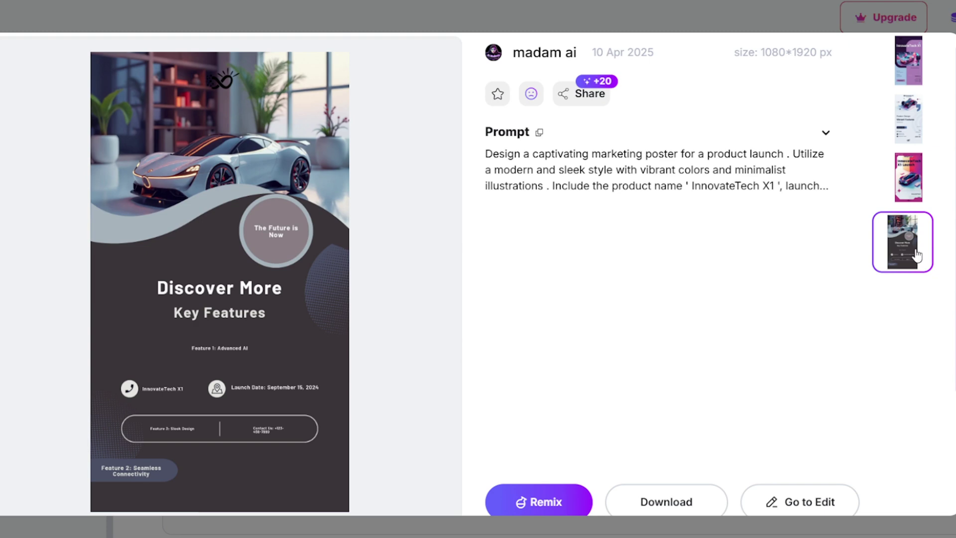
pyautogui.click(916, 203)
pyautogui.click(911, 134)
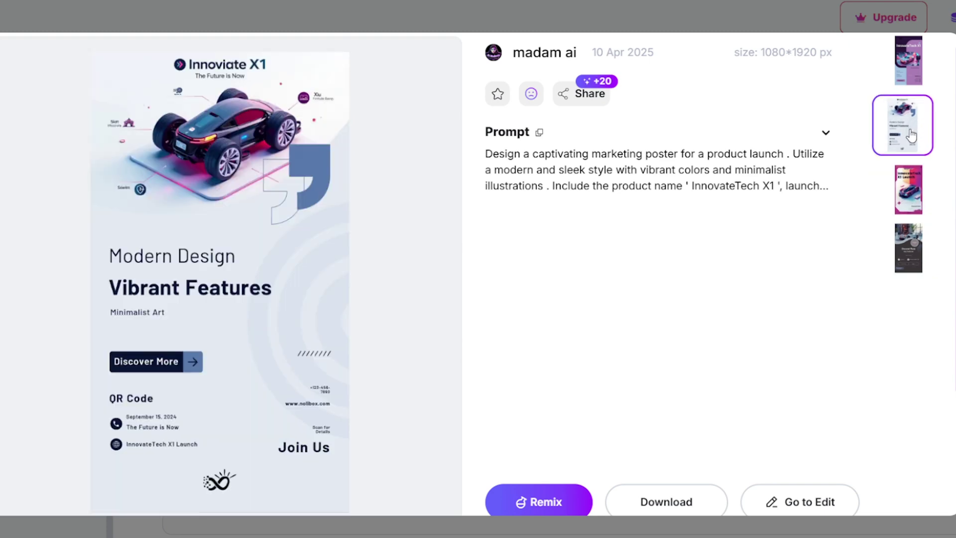
pyautogui.scroll(-2, 945, 336)
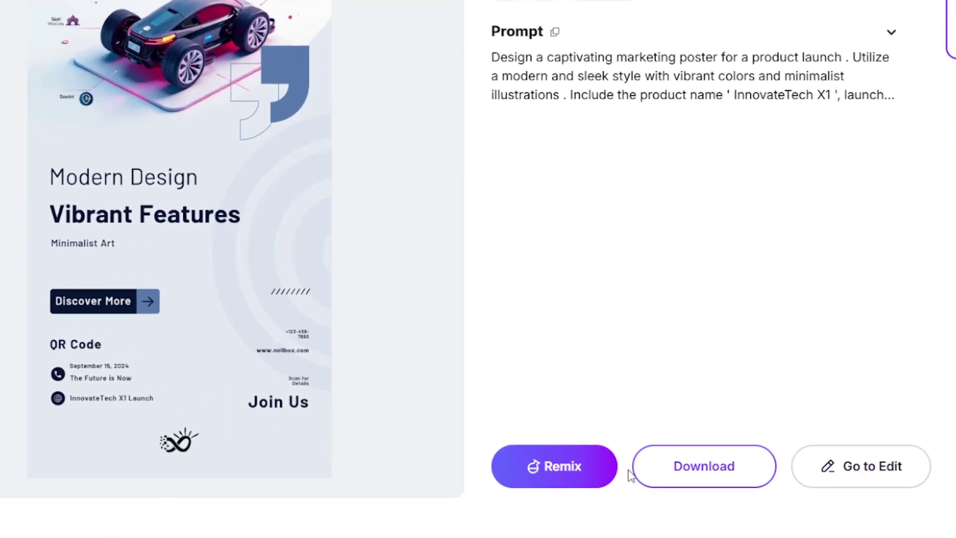
# Open the Vibrant Features poster in the editor and inspect its car image, heading, texts and logo.
pyautogui.click(892, 486)
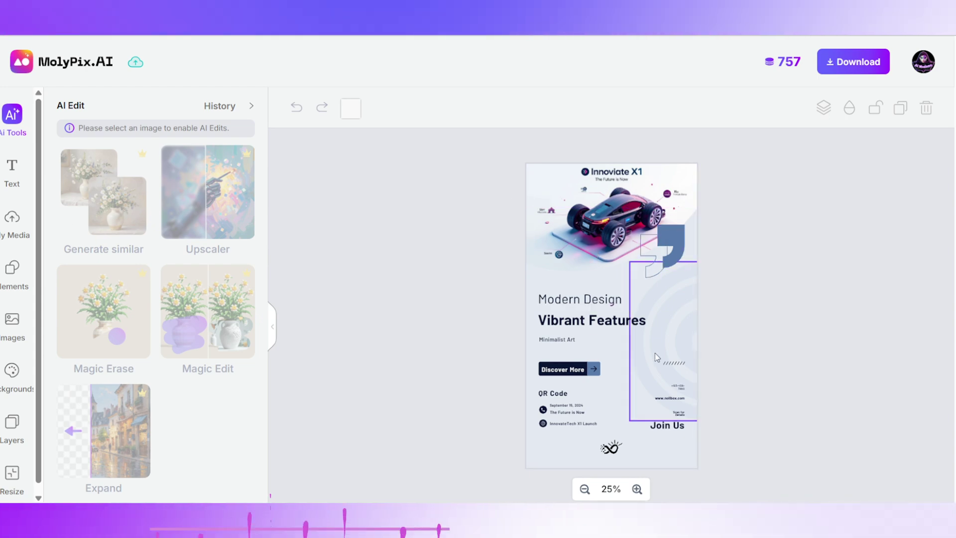
pyautogui.click(628, 208)
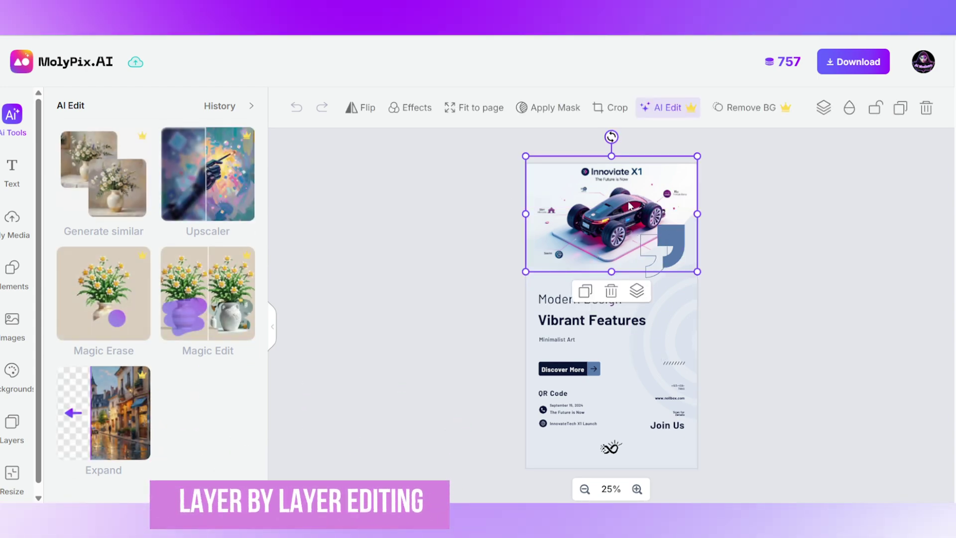
pyautogui.moveTo(628, 209)
pyautogui.mouseDown()
pyautogui.moveTo(536, 208)
pyautogui.moveTo(629, 213)
pyautogui.mouseUp()
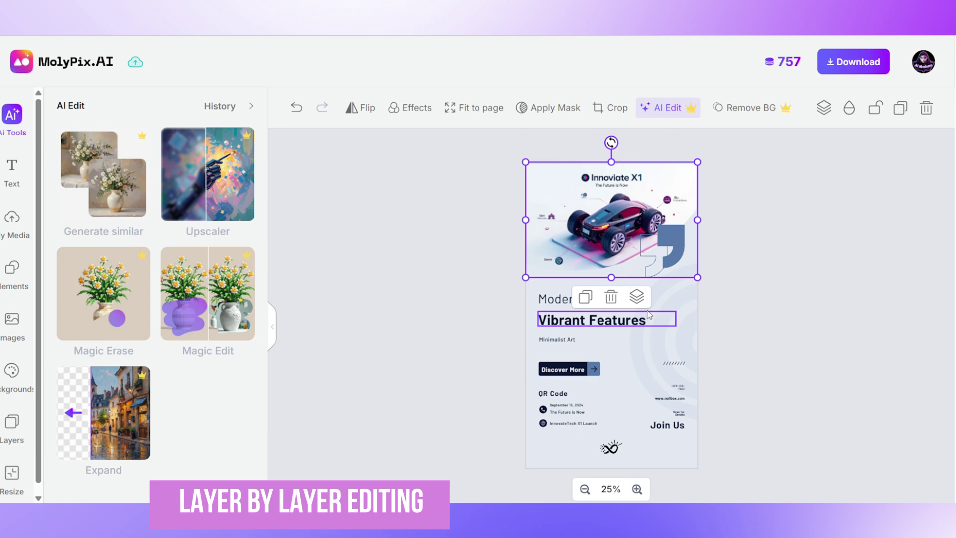
pyautogui.click(573, 319)
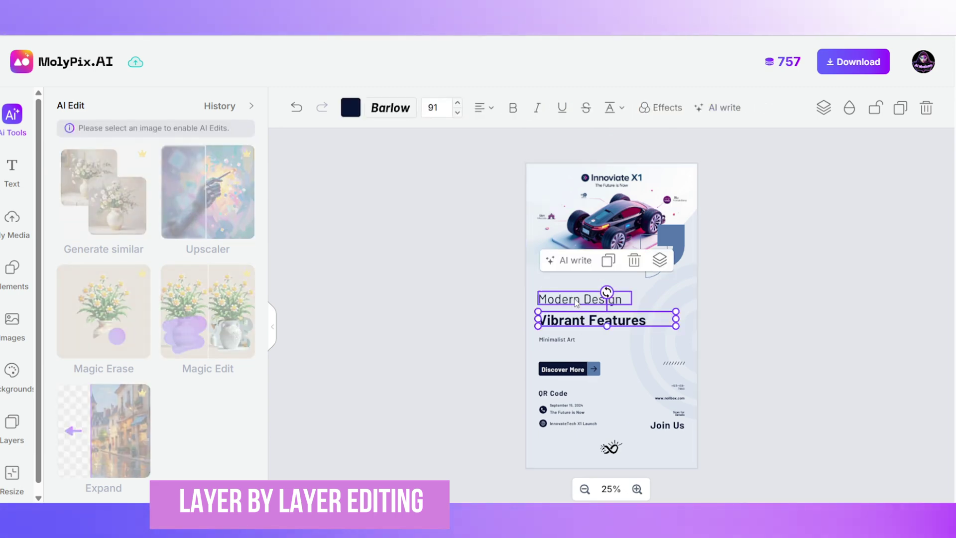
pyautogui.click(562, 369)
pyautogui.click(677, 388)
pyautogui.click(678, 387)
pyautogui.click(611, 448)
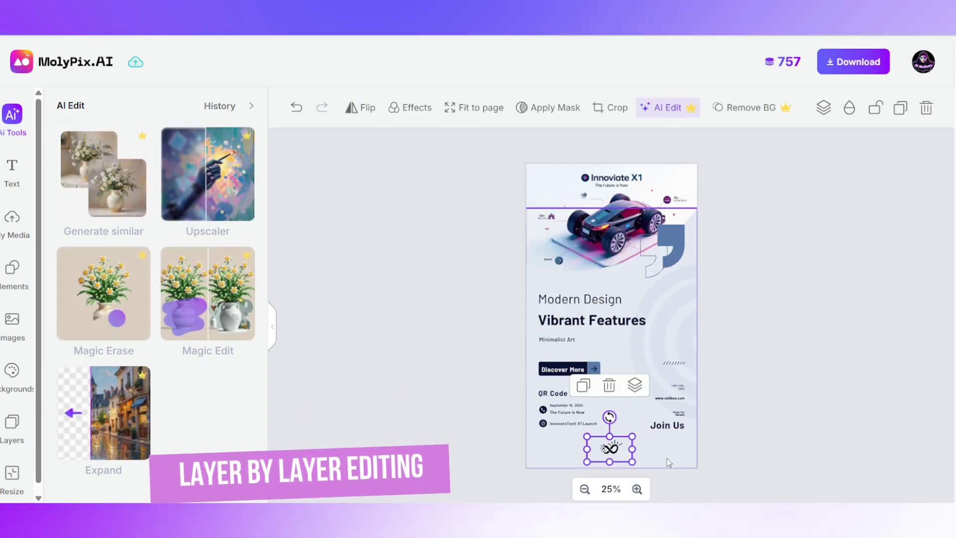
pyautogui.click(423, 379)
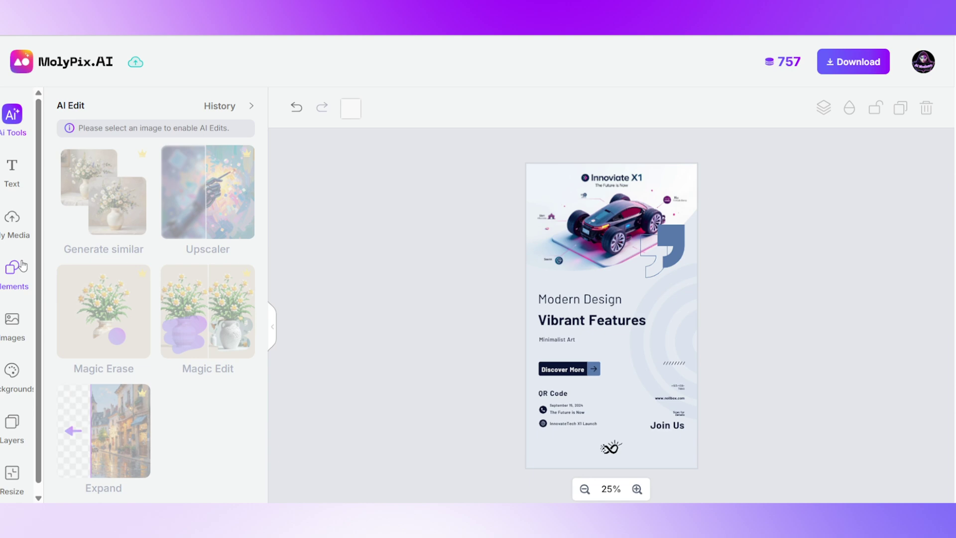
# Select the car Image layer from the Layers list and bring up its AI Edit tools.
pyautogui.click(12, 422)
pyautogui.scroll(-15, 253, 192)
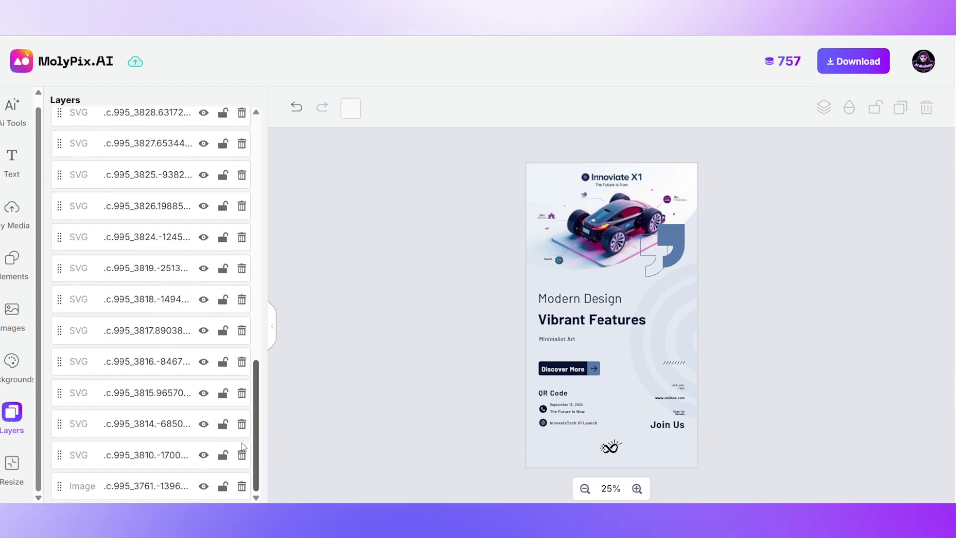
pyautogui.click(630, 199)
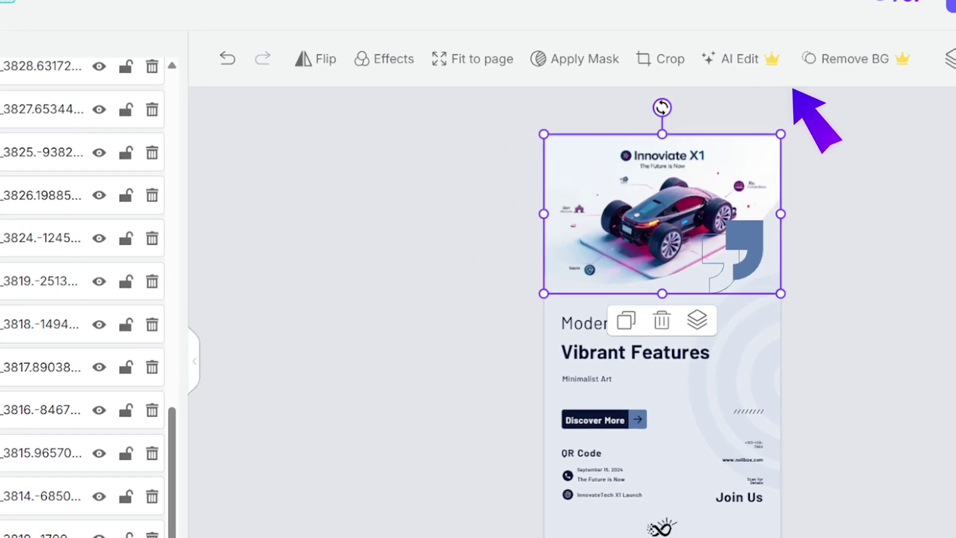
pyautogui.click(740, 59)
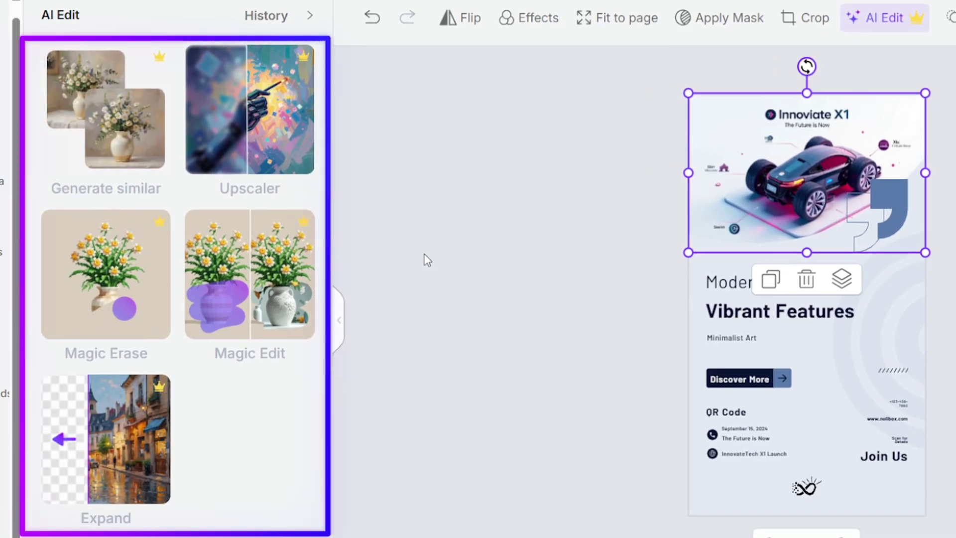
# Magic Edit the brushed car platform with 'green neon lights', compare, and apply it.
pyautogui.click(244, 252)
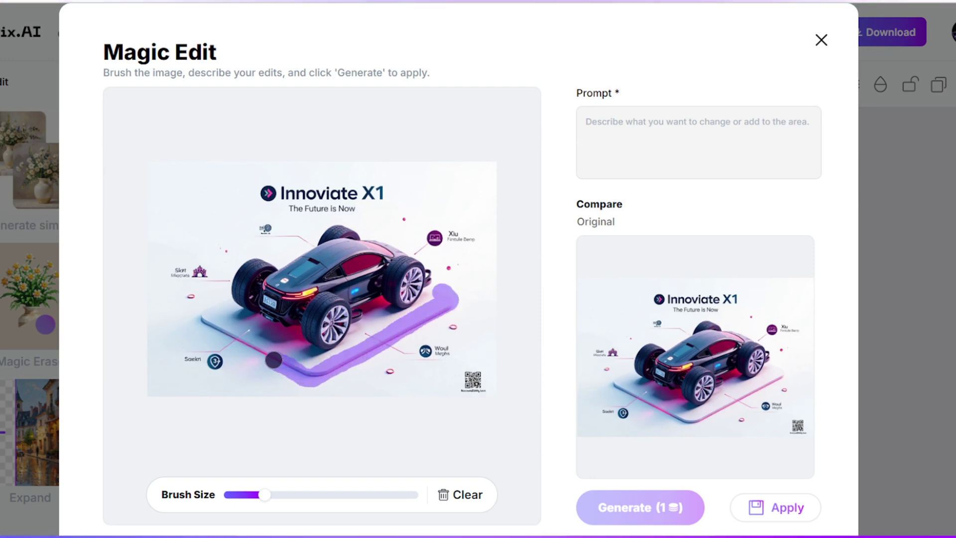
pyautogui.click(657, 112)
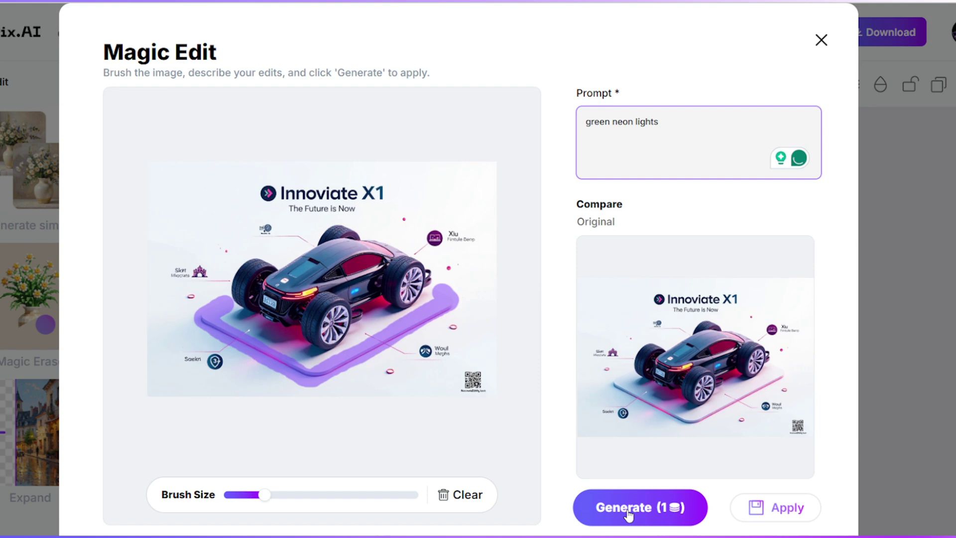
pyautogui.click(629, 511)
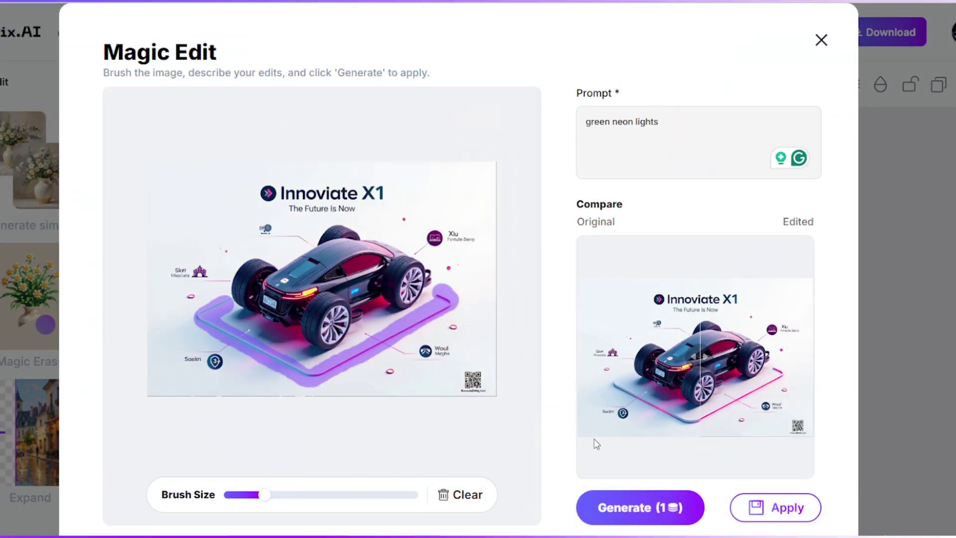
pyautogui.moveTo(700, 359); pyautogui.dragTo(582, 372)
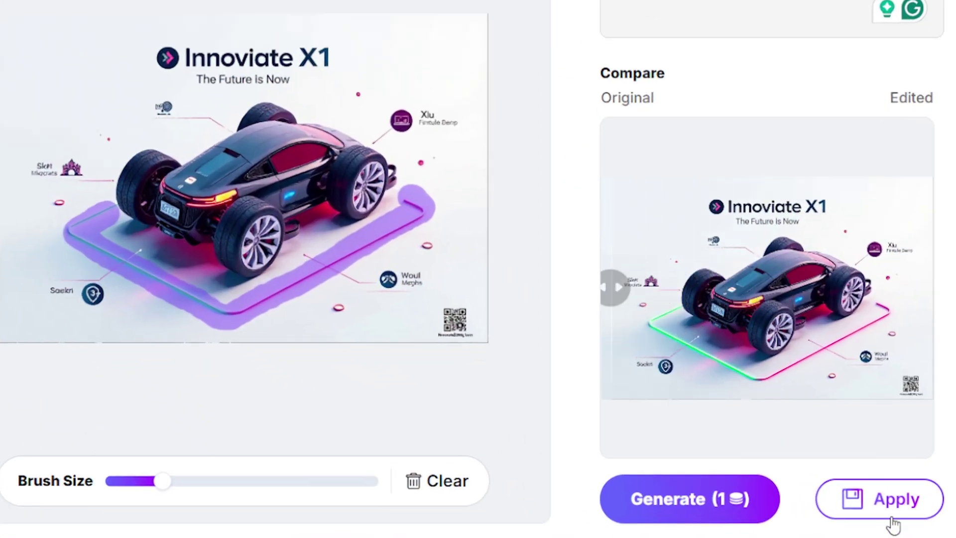
pyautogui.click(881, 499)
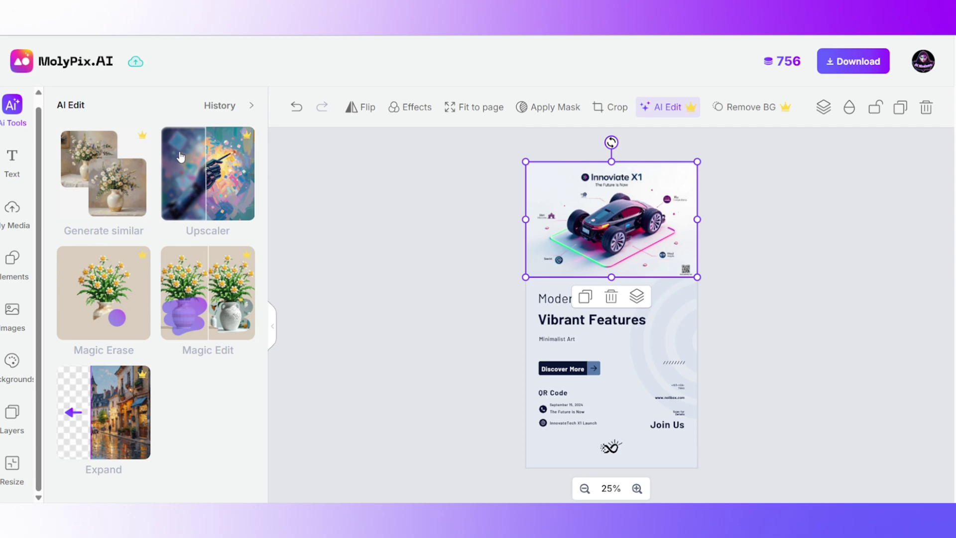
# Upscale the car image to HD (2x) with the Upscaler and apply it.
pyautogui.click(199, 182)
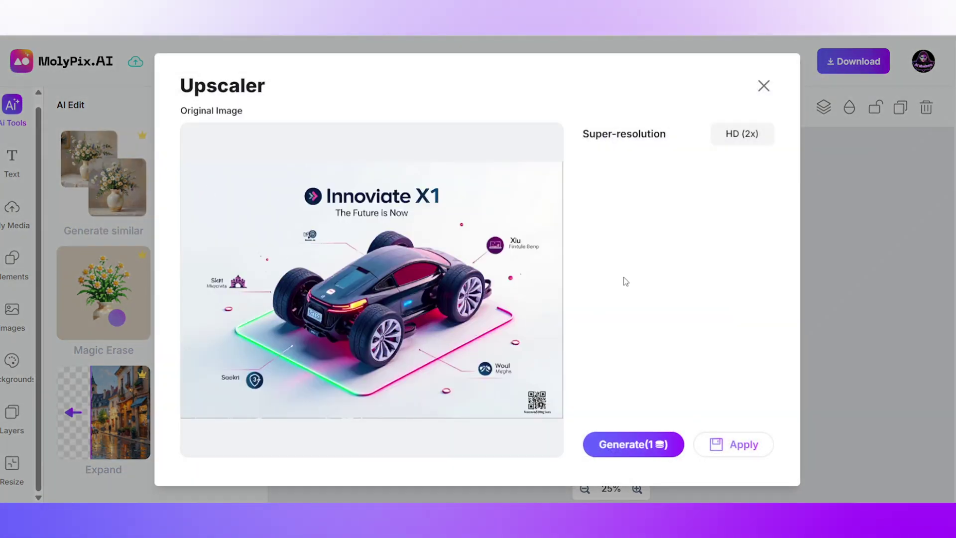
pyautogui.click(642, 444)
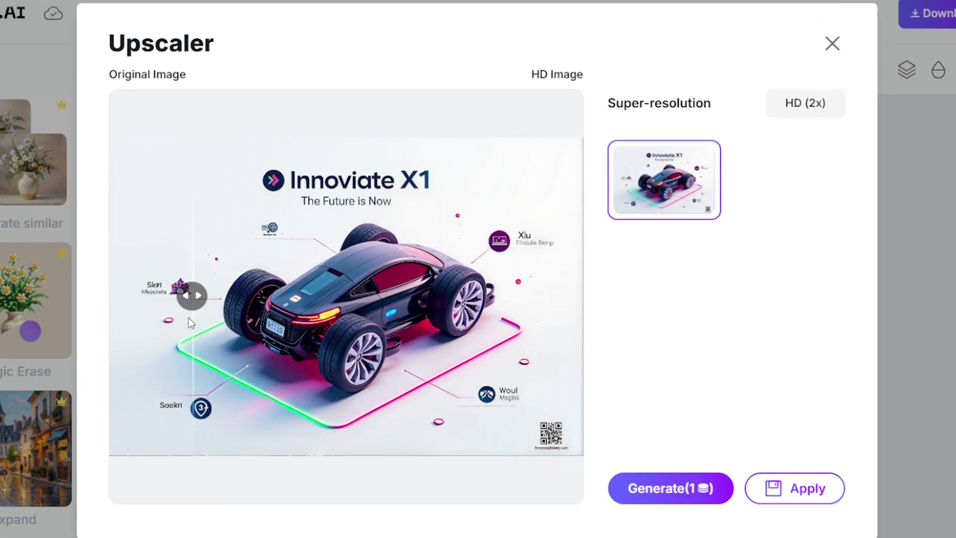
pyautogui.click(796, 491)
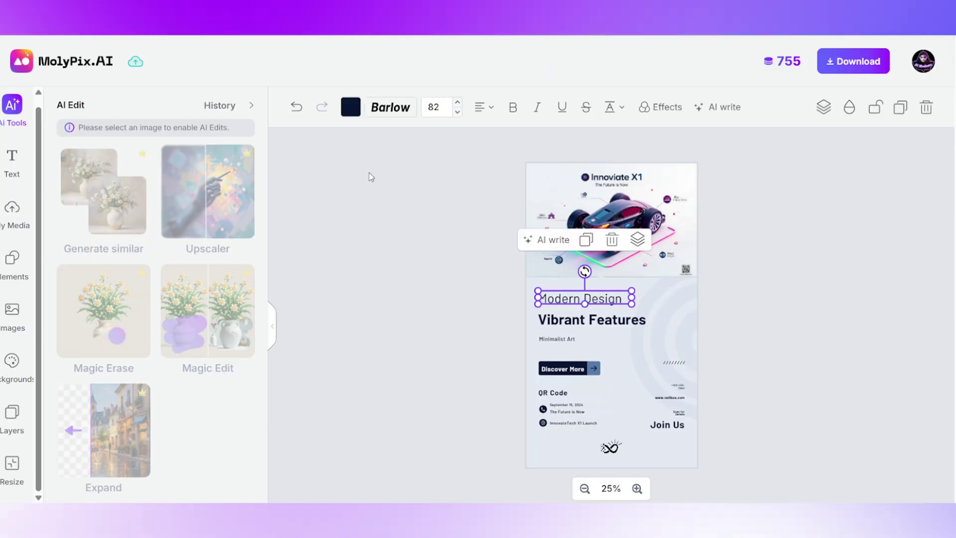
# Set the MODERN DESIGN heading to the Porter Sans display font, fitted on one line and moved up.
pyautogui.click(391, 107)
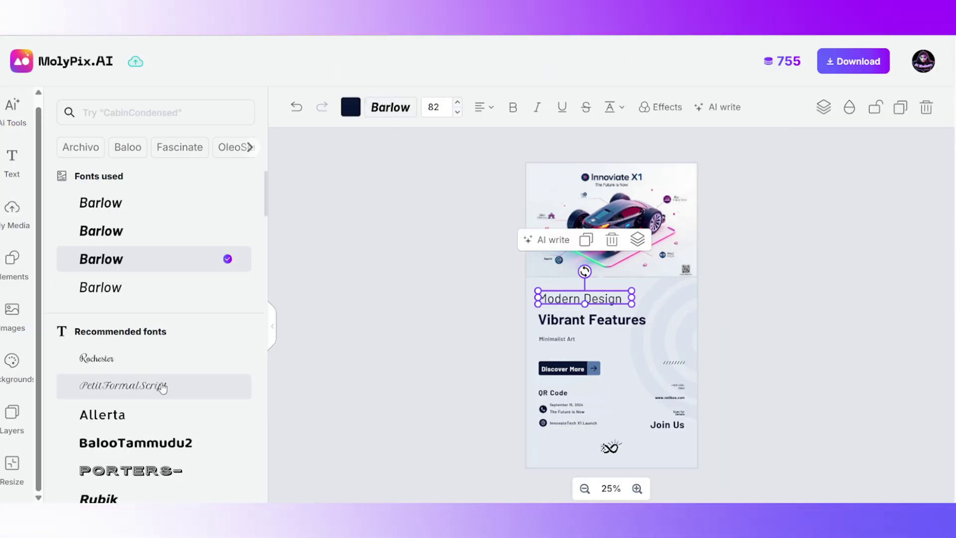
pyautogui.scroll(-5, 158, 379)
pyautogui.scroll(1, 218, 358)
pyautogui.click(99, 307)
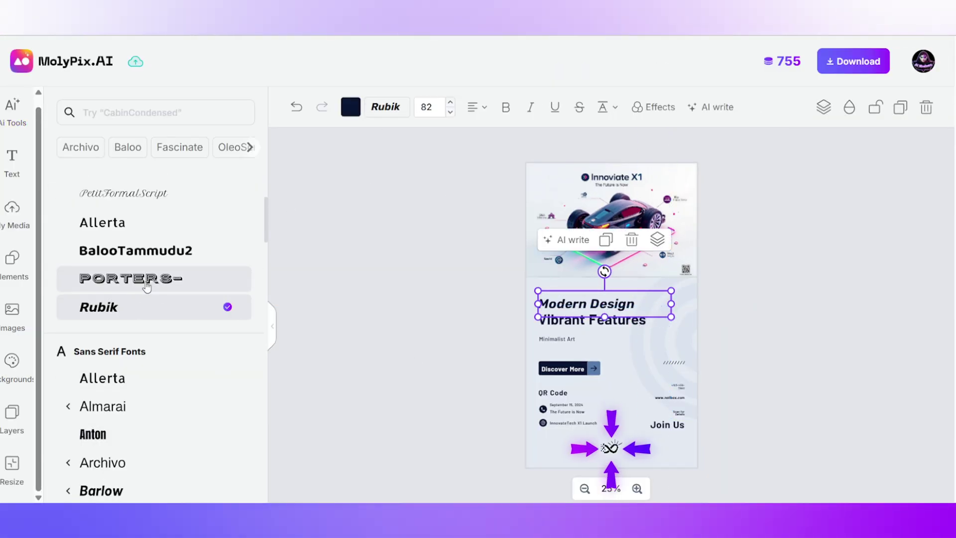
pyautogui.click(131, 278)
pyautogui.moveTo(711, 304); pyautogui.dragTo(697, 305)
pyautogui.moveTo(597, 306); pyautogui.dragTo(592, 296)
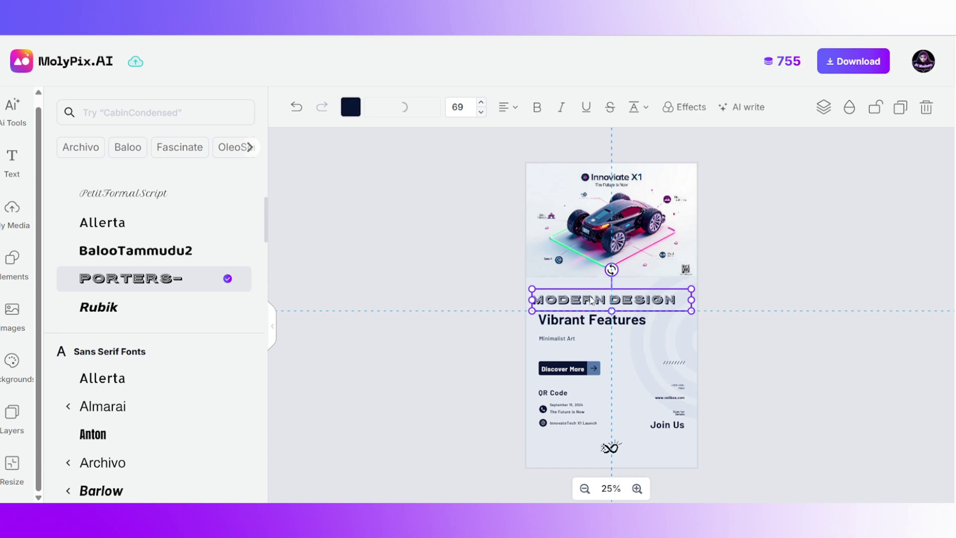
# Rewrite Vibrant Features professionally as 'Dynamic Attributes' and colour it blue.
pyautogui.click(578, 319)
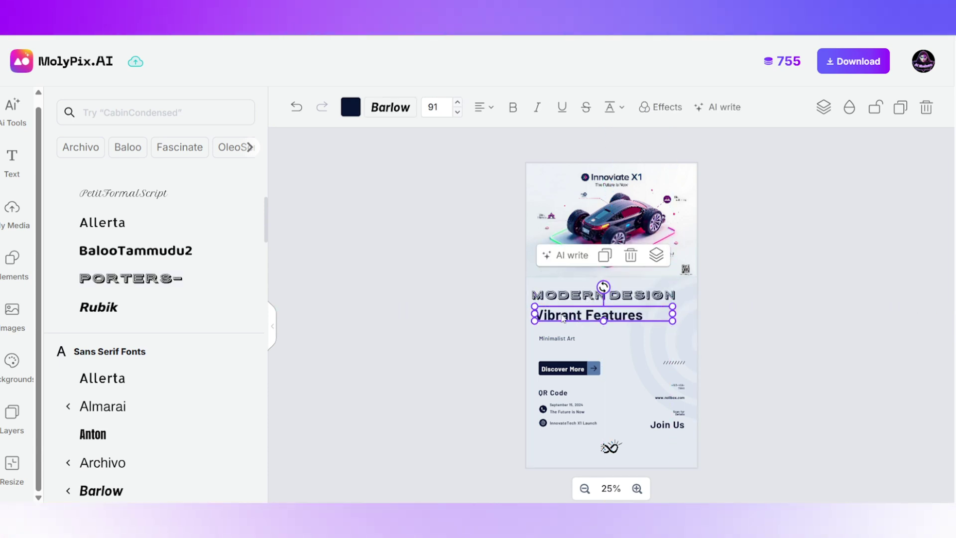
pyautogui.click(573, 259)
pyautogui.click(536, 463)
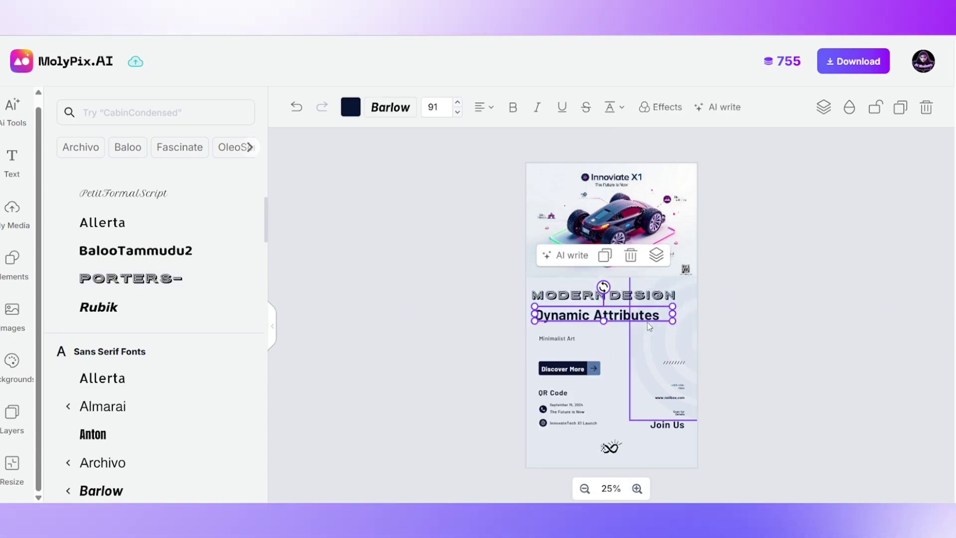
pyautogui.click(350, 107)
pyautogui.click(307, 331)
# Realign the car image with the poster edges using the Layers panel.
pyautogui.click(12, 413)
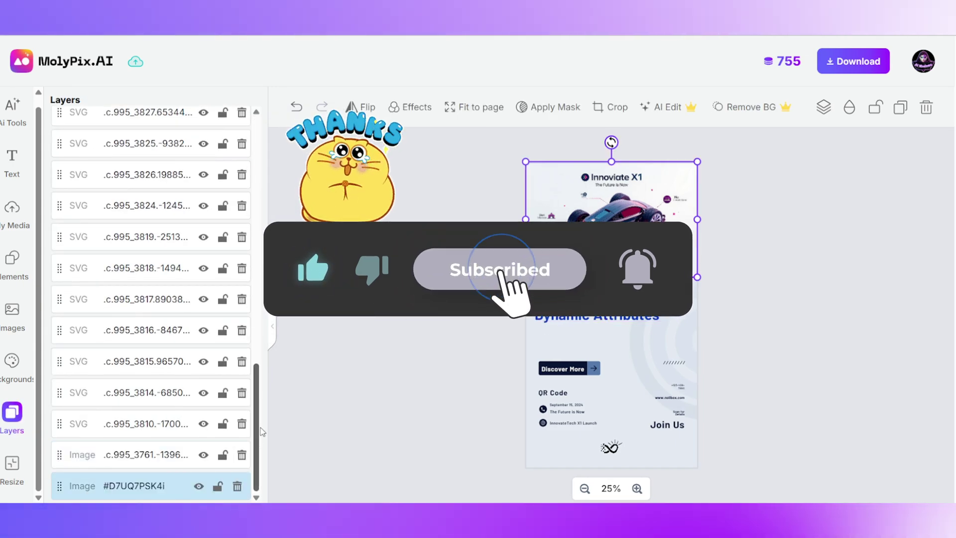
pyautogui.moveTo(634, 211)
pyautogui.mouseDown()
pyautogui.moveTo(482, 211)
pyautogui.moveTo(688, 216)
pyautogui.moveTo(632, 217)
pyautogui.mouseUp()
pyautogui.scroll(2, 250, 250)
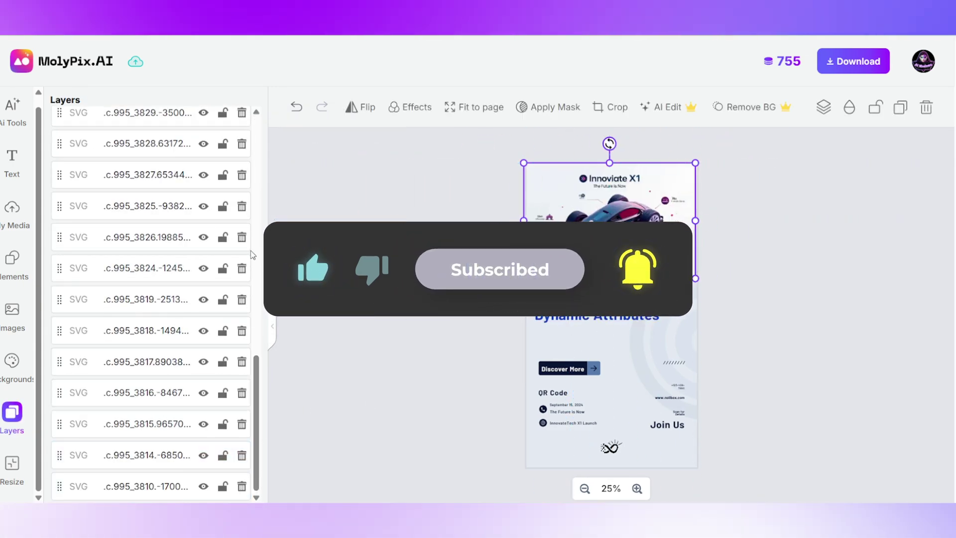
pyautogui.scroll(10, 250, 251)
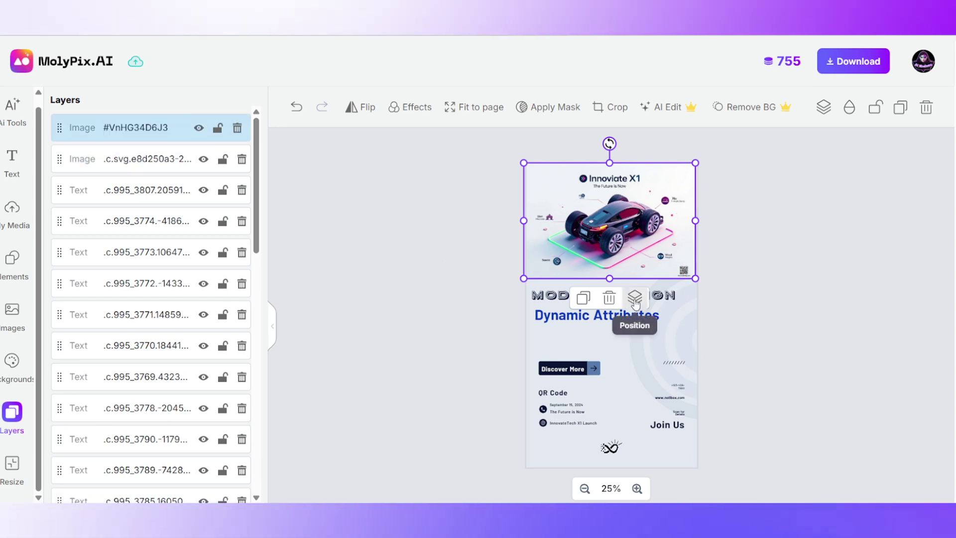
# Check the car image's layer order against the angular graphic beside it.
pyautogui.click(635, 299)
pyautogui.click(670, 239)
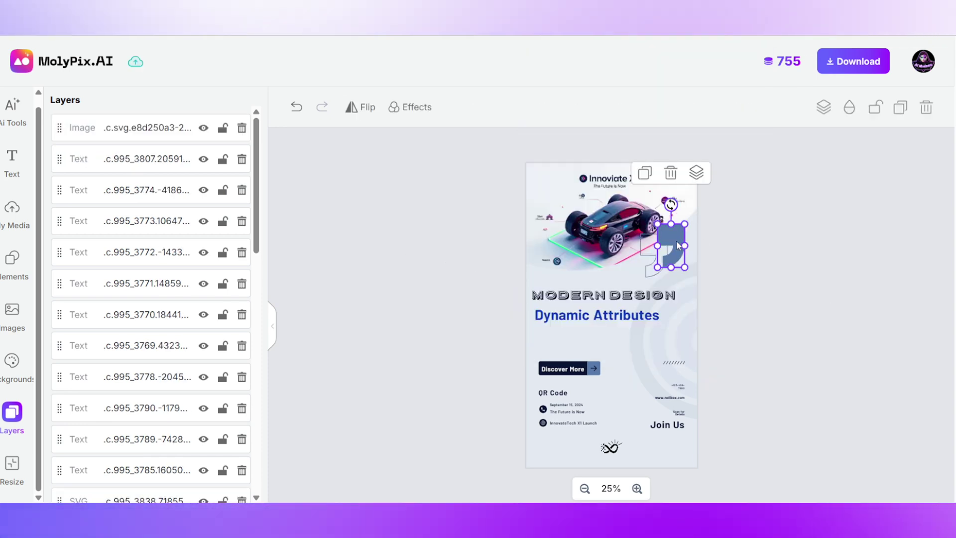
pyautogui.click(839, 265)
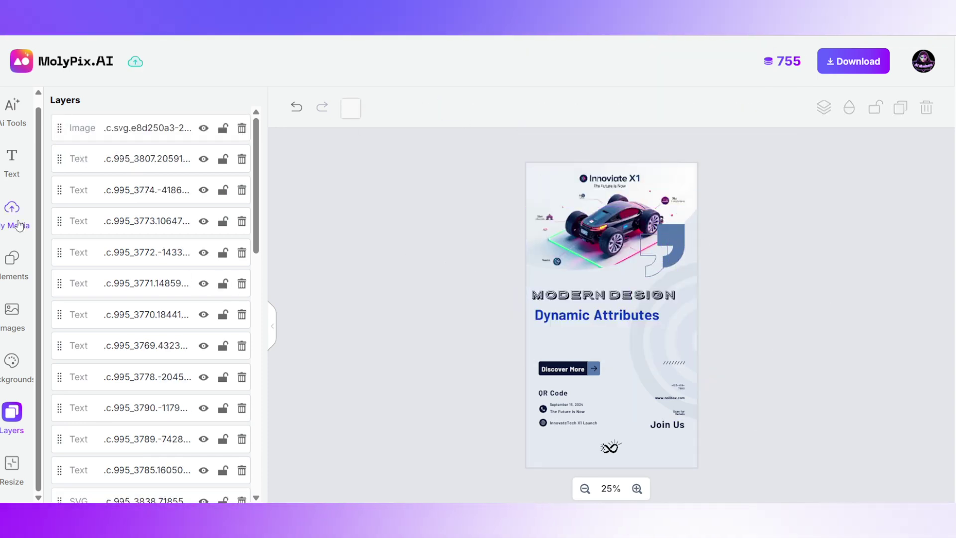
# Browse the Uploads, Elements (icons, shapes), Images and Backgrounds panels.
pyautogui.click(12, 209)
pyautogui.click(12, 259)
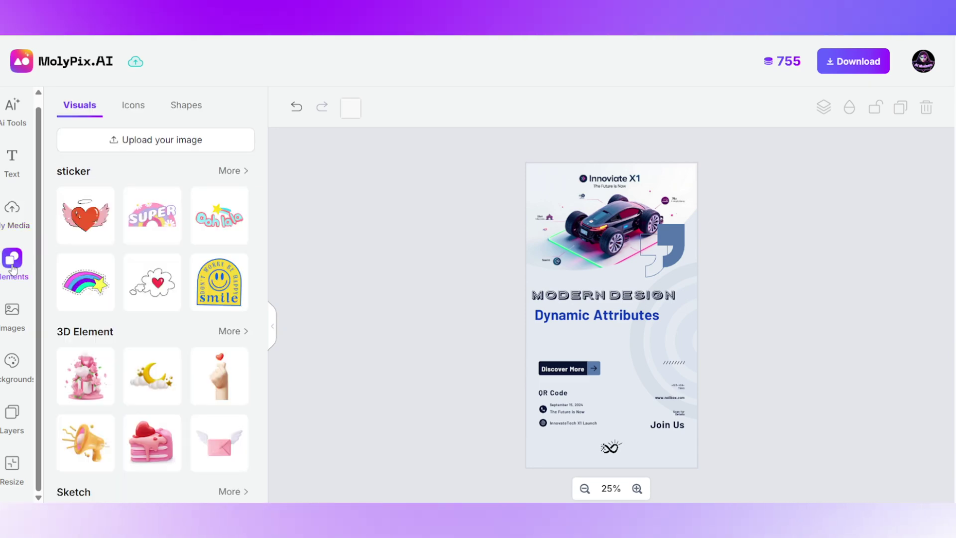
pyautogui.scroll(-3, 117, 348)
pyautogui.click(131, 105)
pyautogui.click(181, 106)
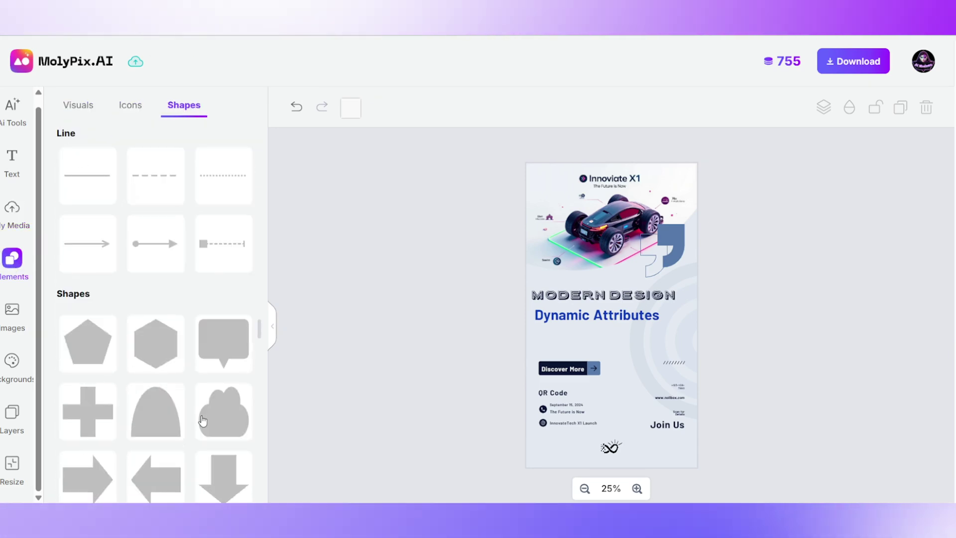
pyautogui.click(15, 322)
pyautogui.scroll(-5, 189, 309)
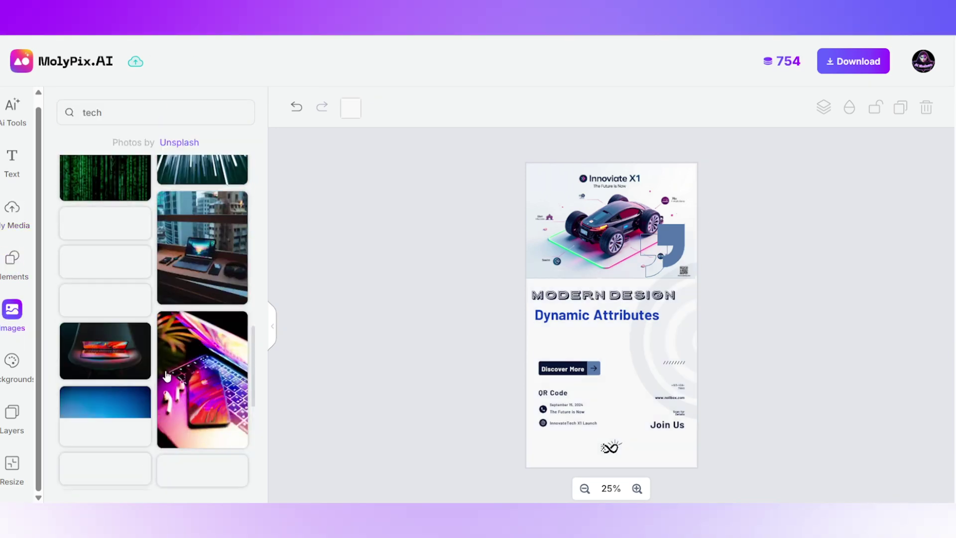
pyautogui.click(12, 360)
# Send the car image back, move the translucent panel onto the poster, and deselect to save.
pyautogui.click(655, 182)
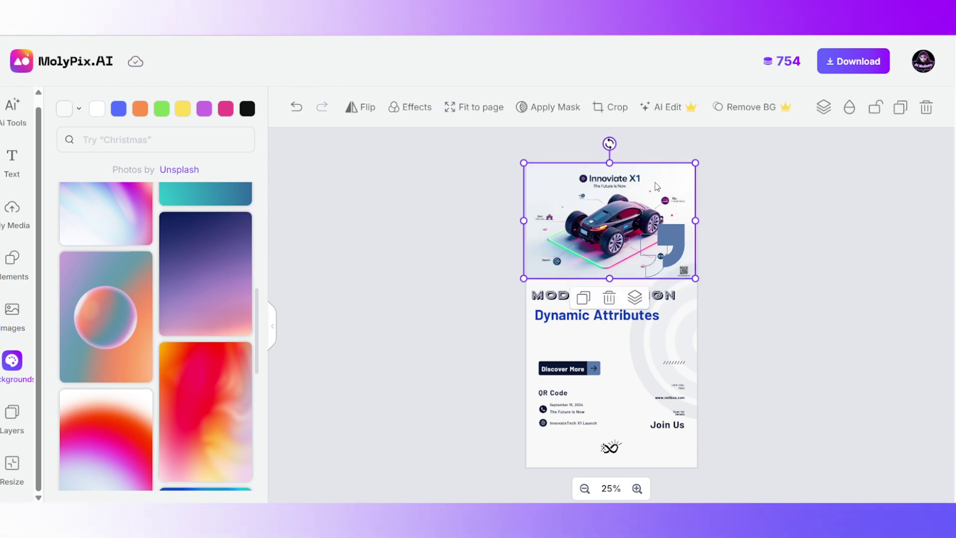
pyautogui.click(635, 298)
pyautogui.click(797, 329)
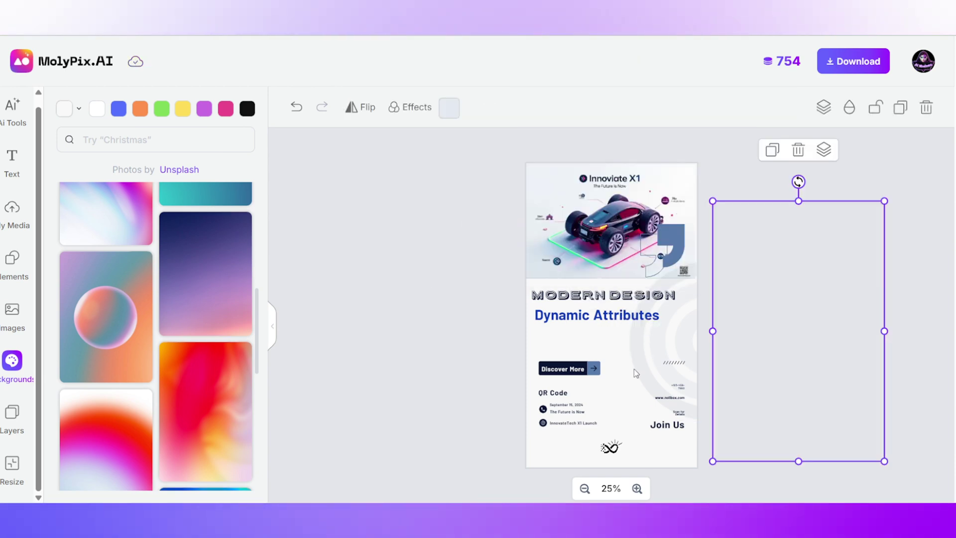
pyautogui.moveTo(796, 328); pyautogui.dragTo(611, 341)
pyautogui.click(870, 397)
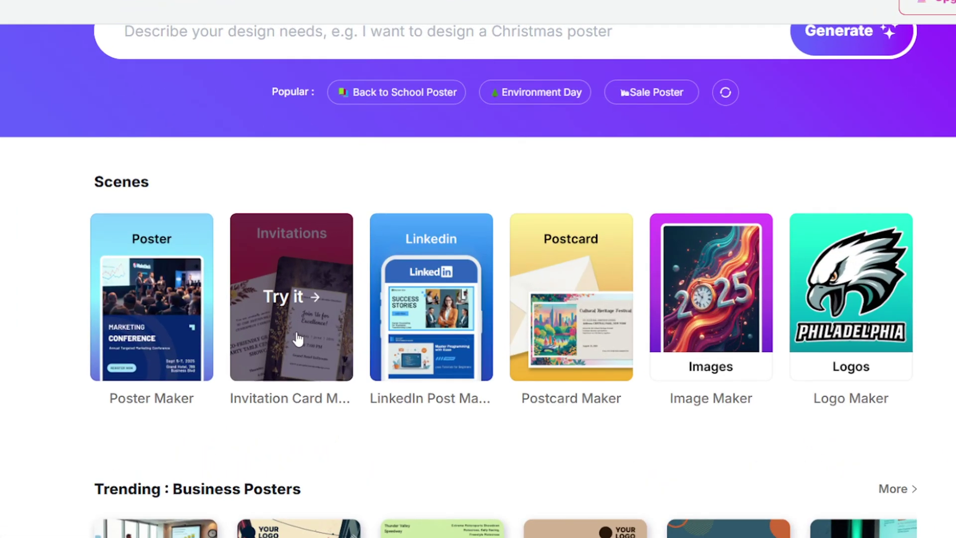
# Open the Invitation maker and choose the Mist colour palette.
pyautogui.click(345, 320)
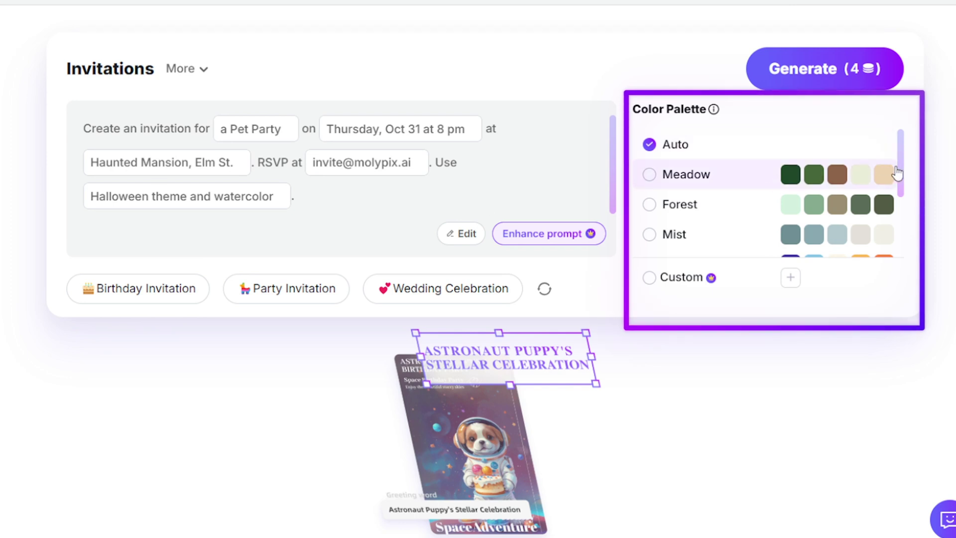
pyautogui.moveTo(899, 177); pyautogui.dragTo(902, 208)
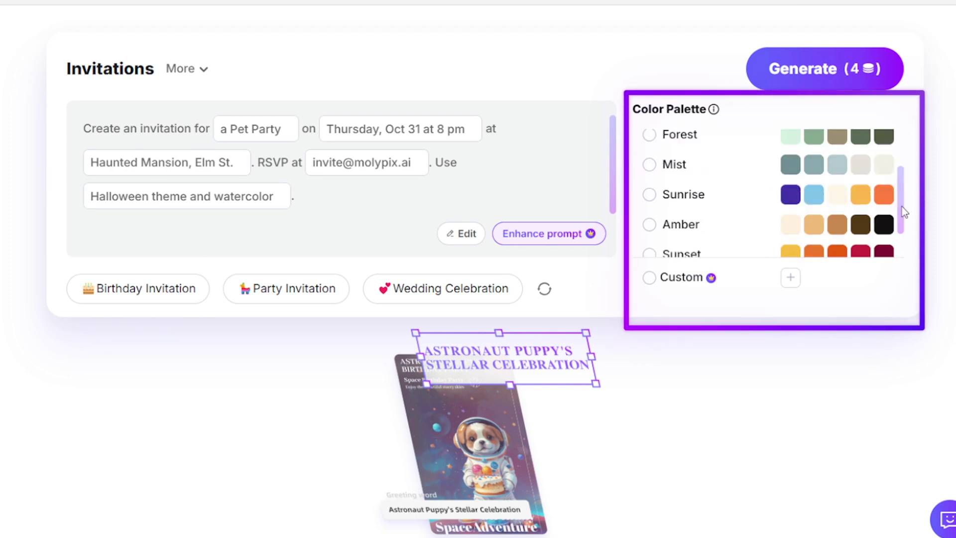
pyautogui.click(650, 165)
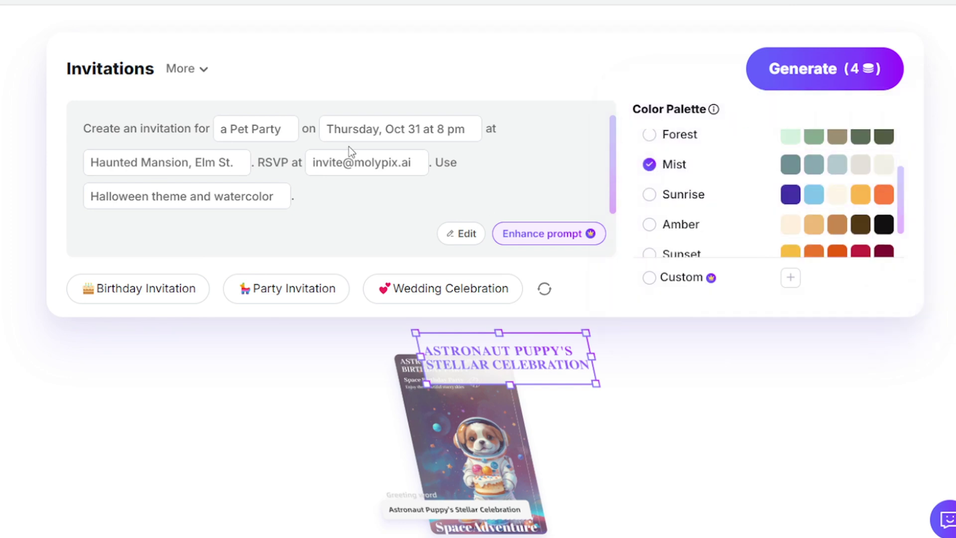
# Replace the prompt with 'classy wedding invitation', AI-enhance it, and generate the designs.
pyautogui.click(468, 234)
pyautogui.hotkey('shift', 'Home')
pyautogui.hotkey('ctrl', 'a')
pyautogui.press('BackSpace')
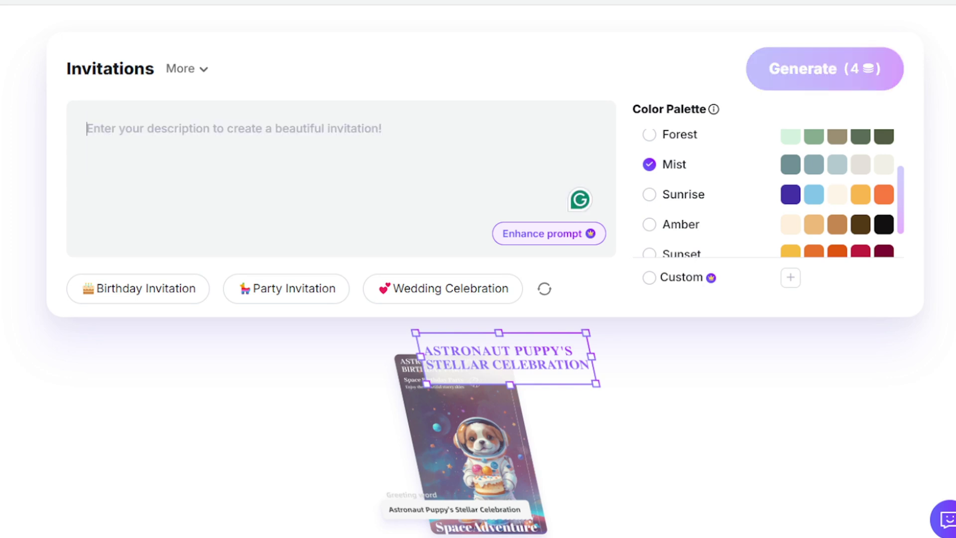
pyautogui.write('classy wedding invitation')
pyautogui.click(543, 234)
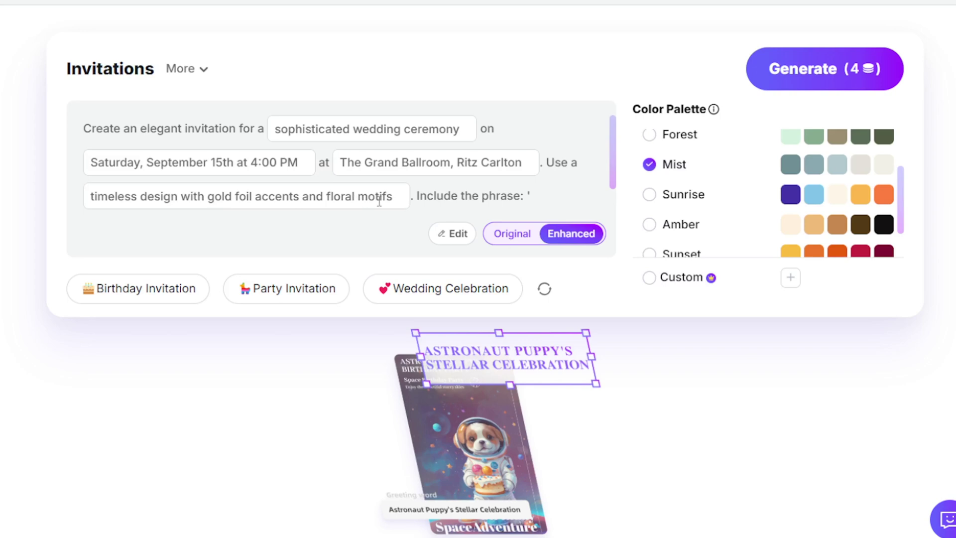
pyautogui.click(825, 68)
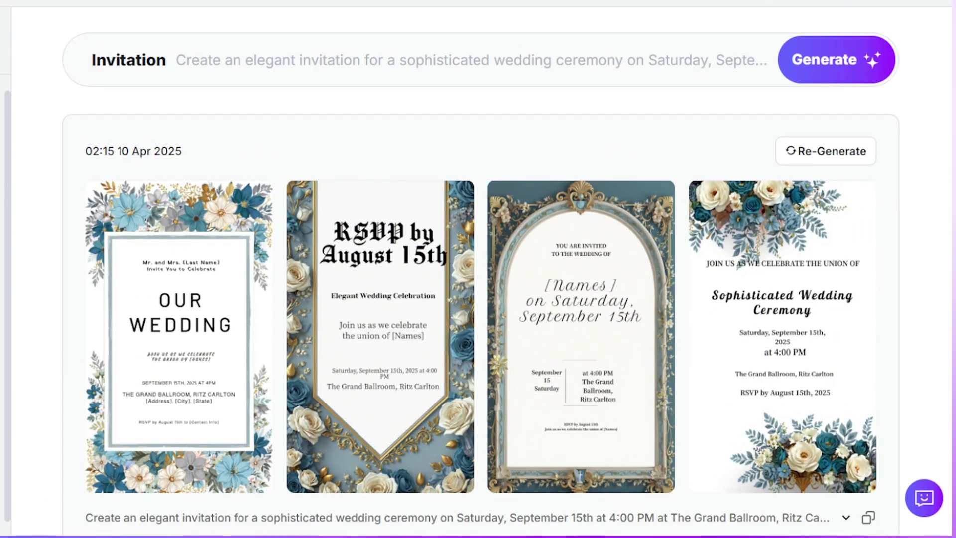
# Preview the RSVP, arched-frame and fourth invitation designs, then remix the fourth one.
pyautogui.click(179, 329)
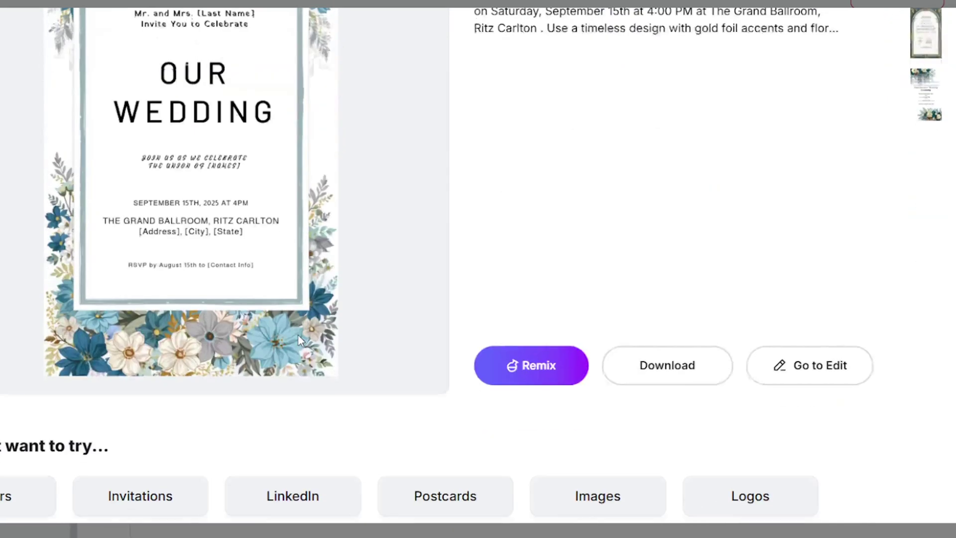
pyautogui.scroll(2, 949, 104)
pyautogui.click(926, 145)
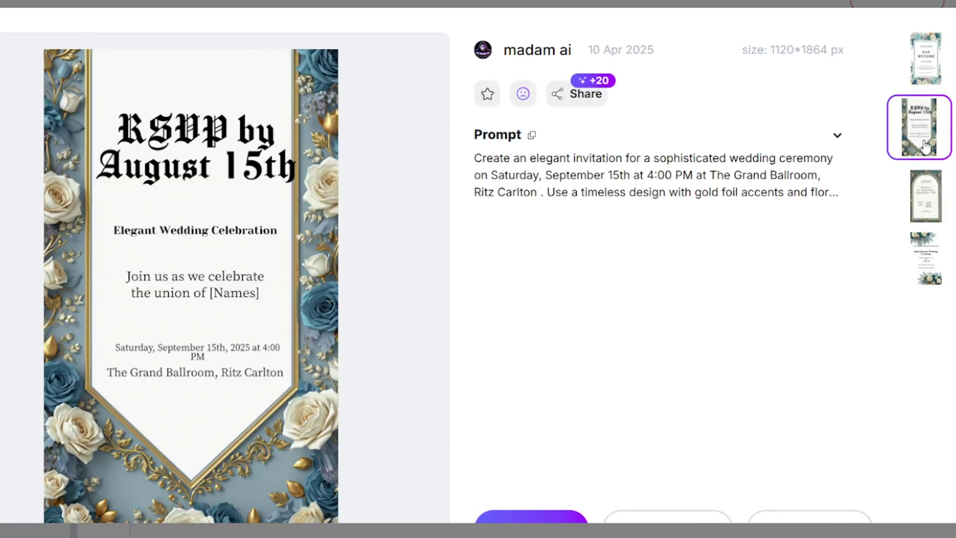
pyautogui.click(922, 196)
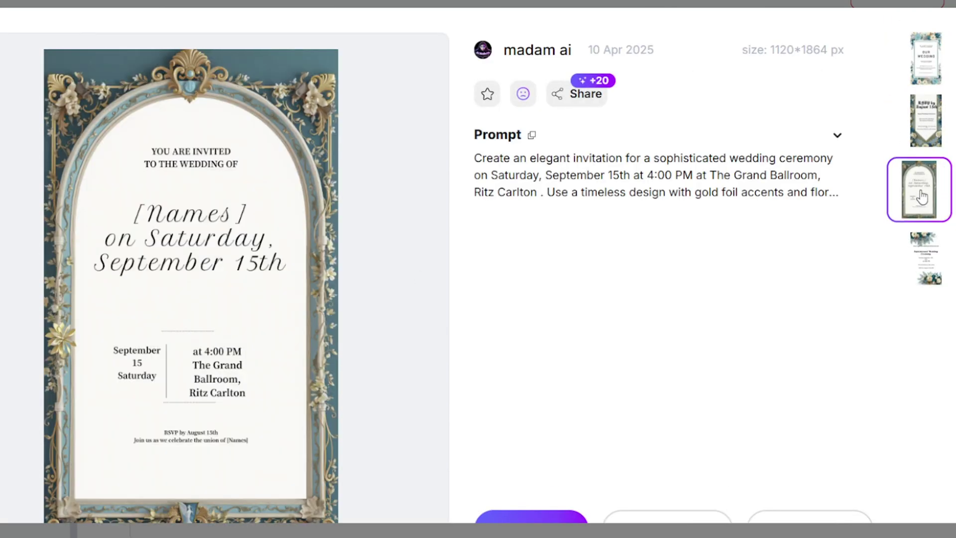
pyautogui.click(932, 269)
pyautogui.scroll(-3, 697, 324)
pyautogui.click(514, 379)
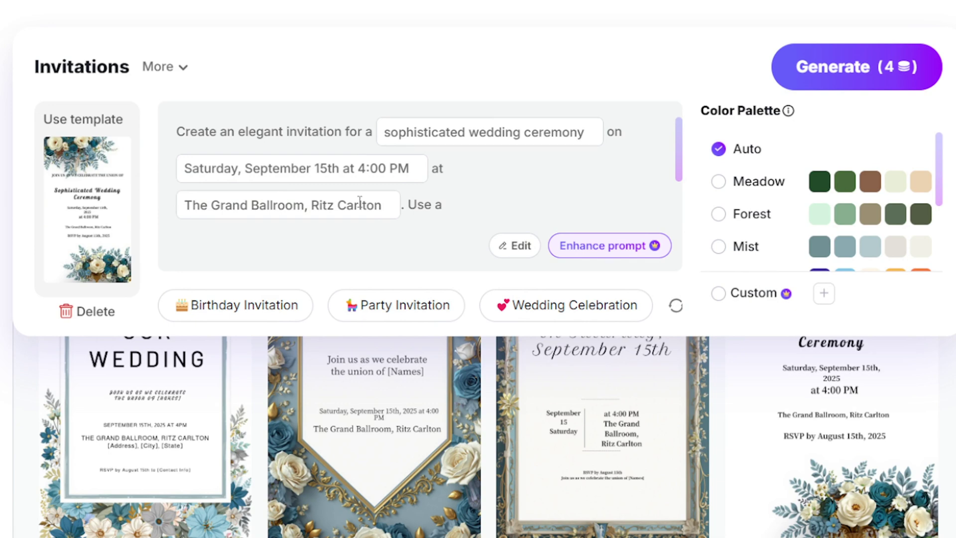
# Replace the invitation's design description with the romantic watercolor wording.
pyautogui.scroll(-2, 693, 174)
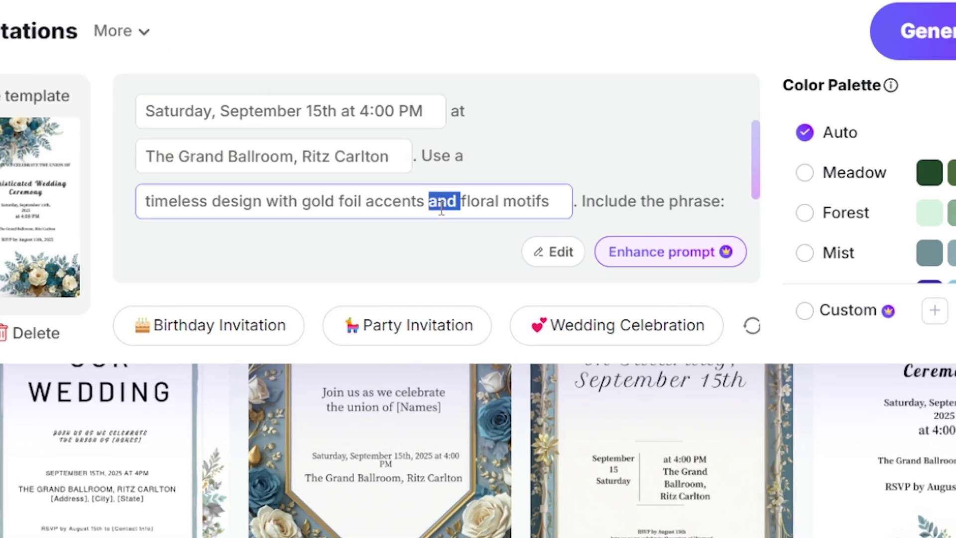
pyautogui.tripleClick(442, 209)
pyautogui.scroll(-1, 441, 209)
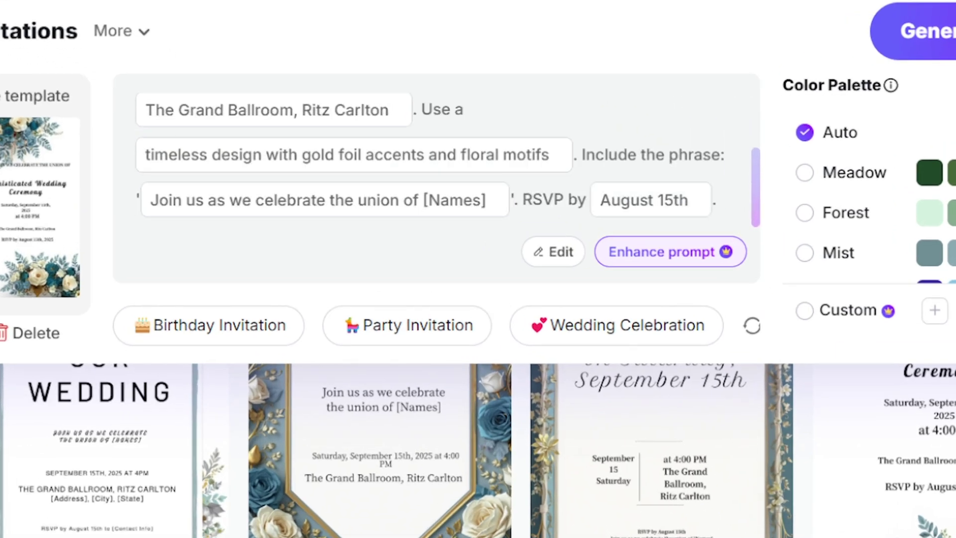
pyautogui.tripleClick(251, 154)
pyautogui.write('romantic design with soft watercolor florals and delicate silver foil accents')
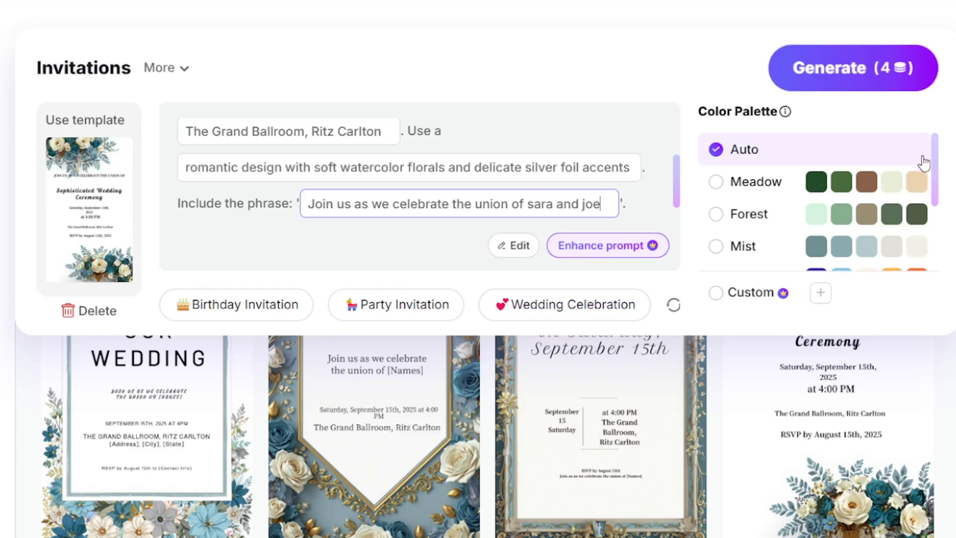
# Flip through the other generated wedding invitation designs.
pyautogui.scroll(-1, 937, 172)
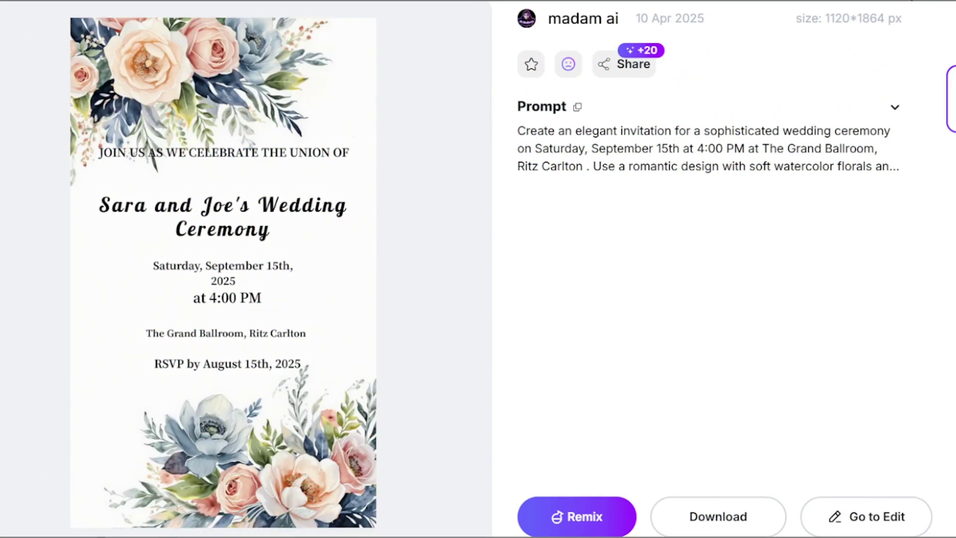
pyautogui.click(951, 164)
pyautogui.click(951, 228)
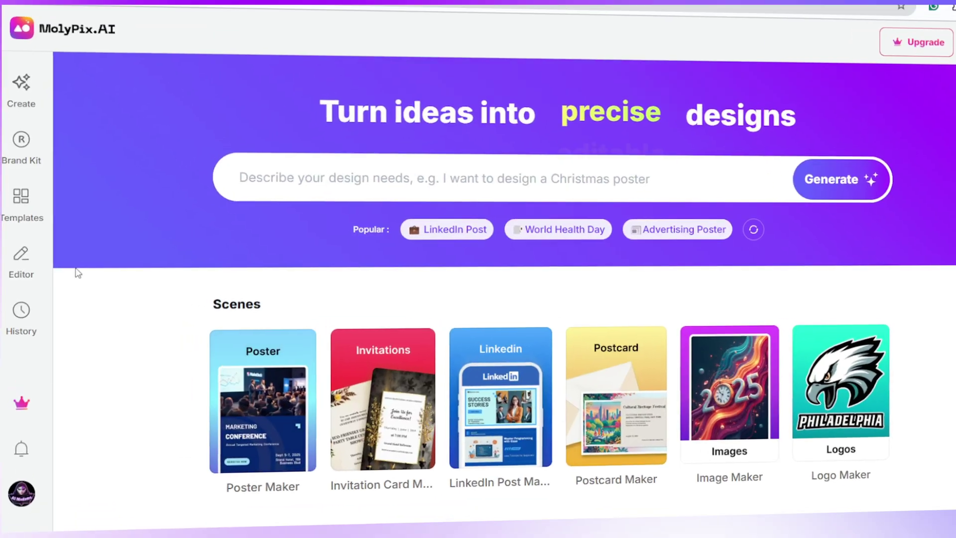
# Go to the template library's LinkedIn category.
pyautogui.click(21, 199)
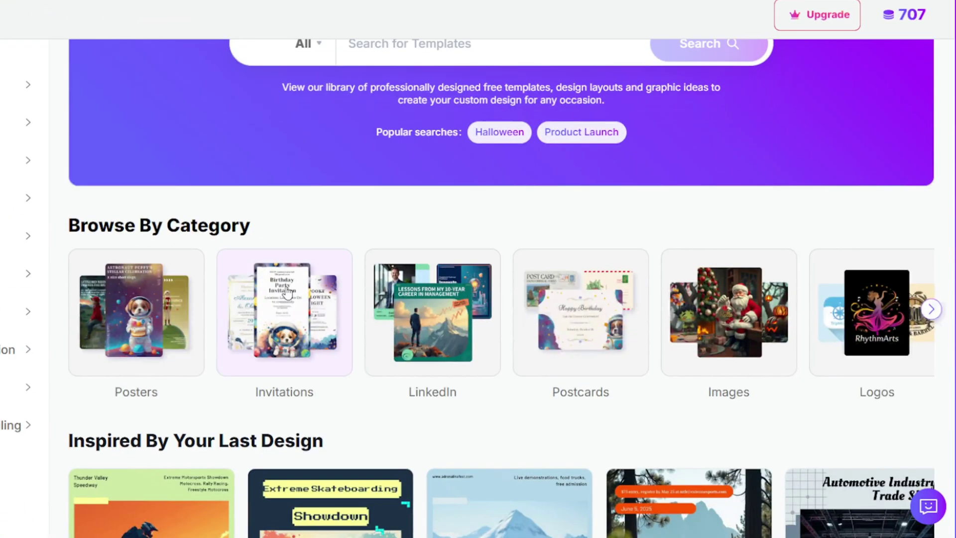
pyautogui.scroll(-20, 897, 403)
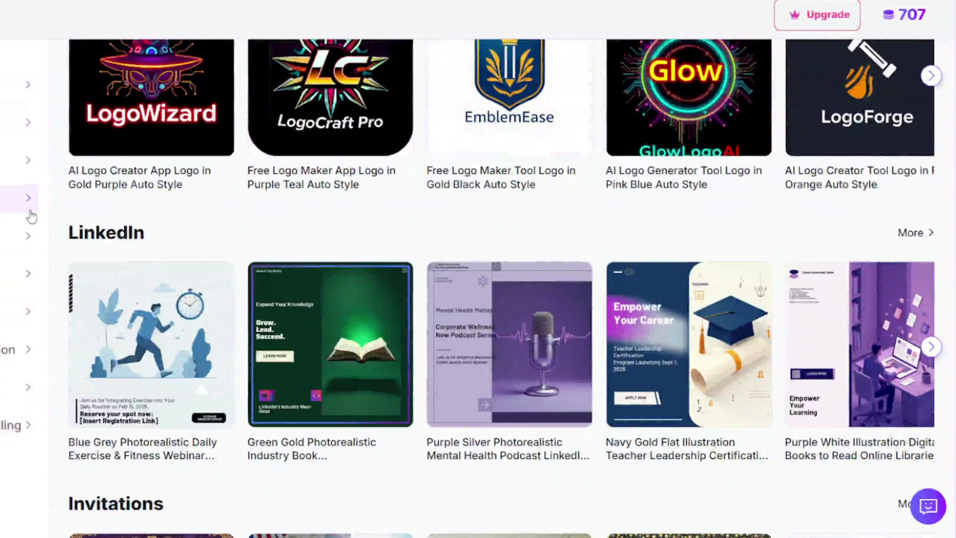
pyautogui.click(30, 209)
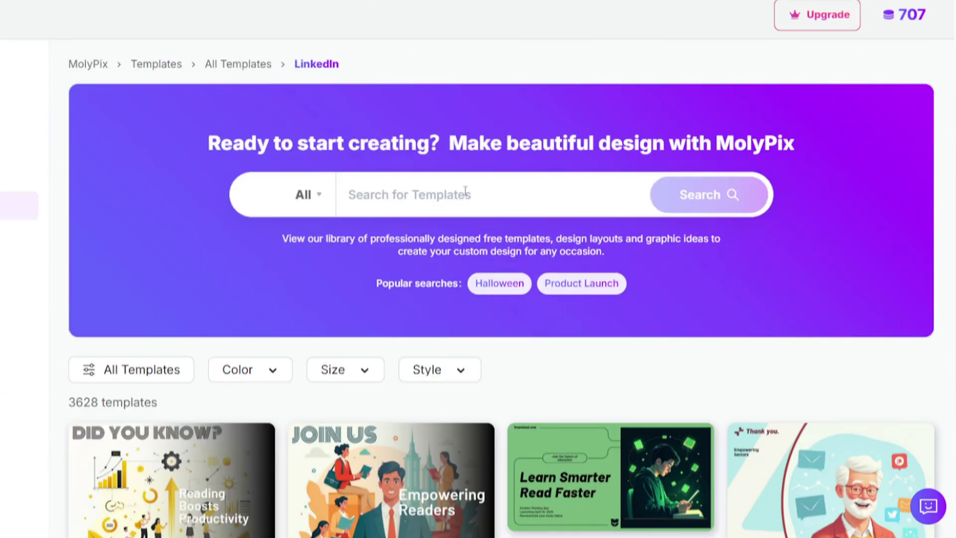
pyautogui.scroll(-5, 466, 192)
# Filter to Colorful, LinkedIn Post and Single Image Ad sizes, toggling geometric style off again.
pyautogui.click(141, 145)
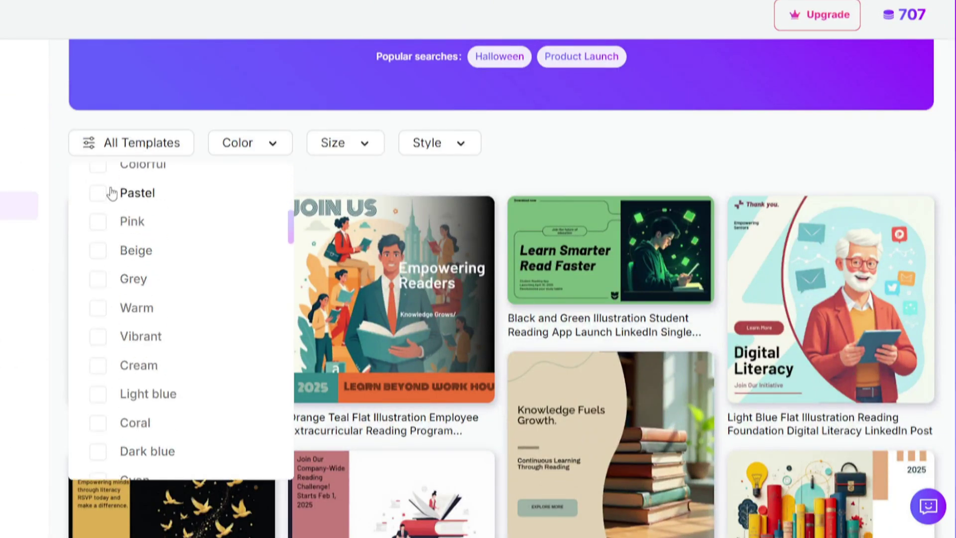
pyautogui.click(109, 164)
pyautogui.click(348, 145)
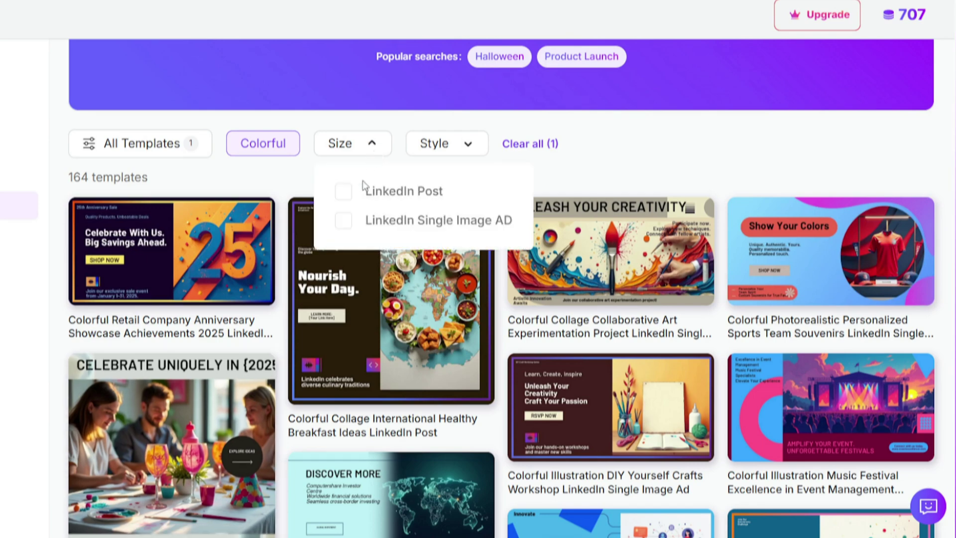
pyautogui.click(349, 194)
pyautogui.click(399, 154)
pyautogui.click(344, 220)
pyautogui.click(520, 147)
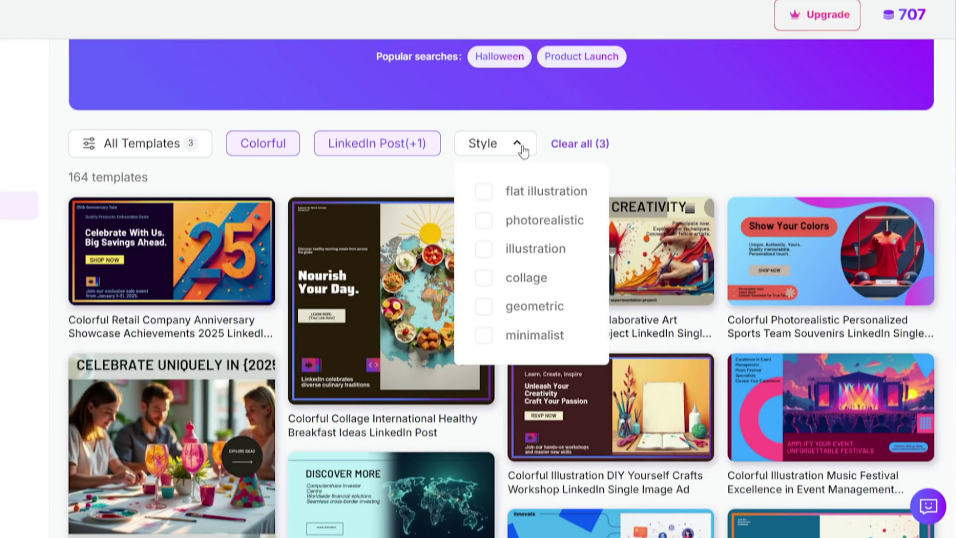
pyautogui.click(484, 306)
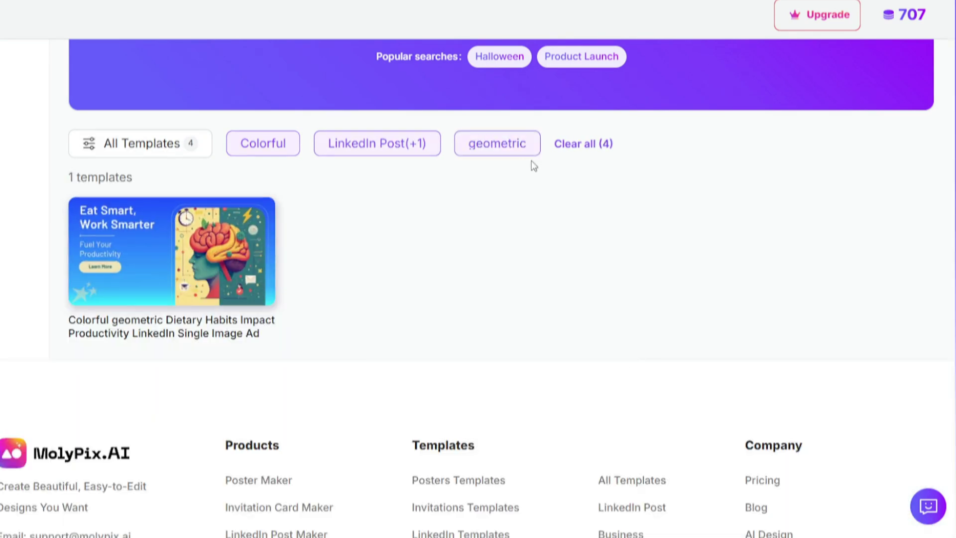
pyautogui.click(487, 308)
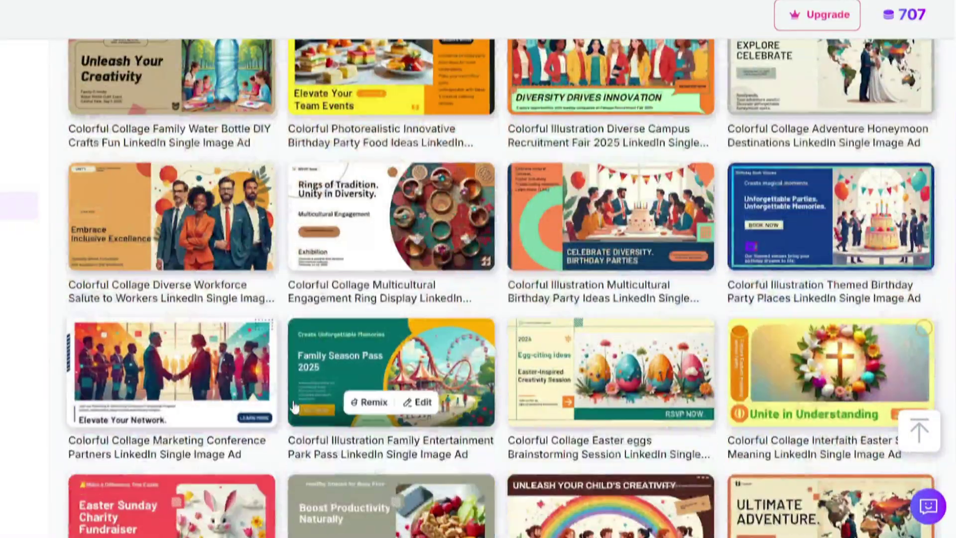
# Open the ring display template and AI-rewrite the headline to 'Circles of Heritage. Harmony in Variety.', refitting it.
pyautogui.click(449, 214)
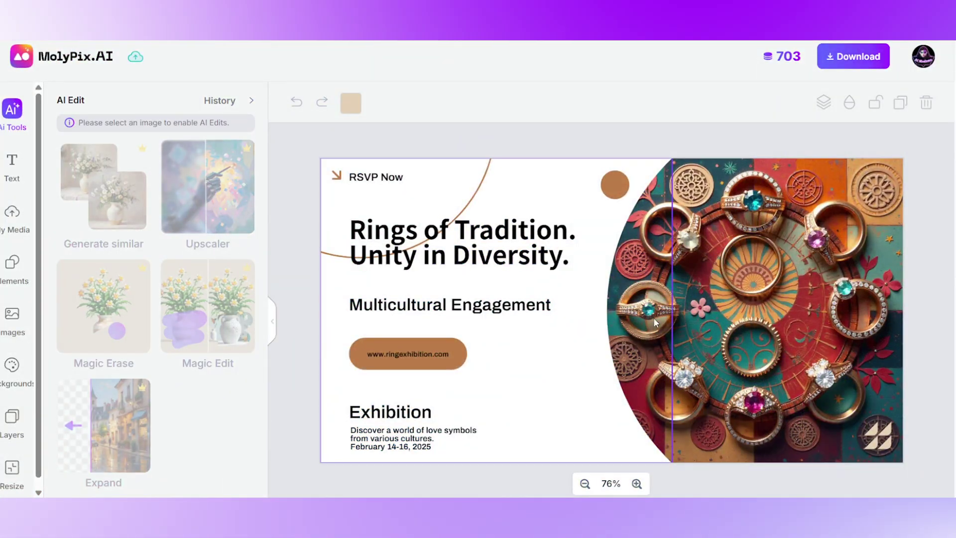
pyautogui.click(490, 195)
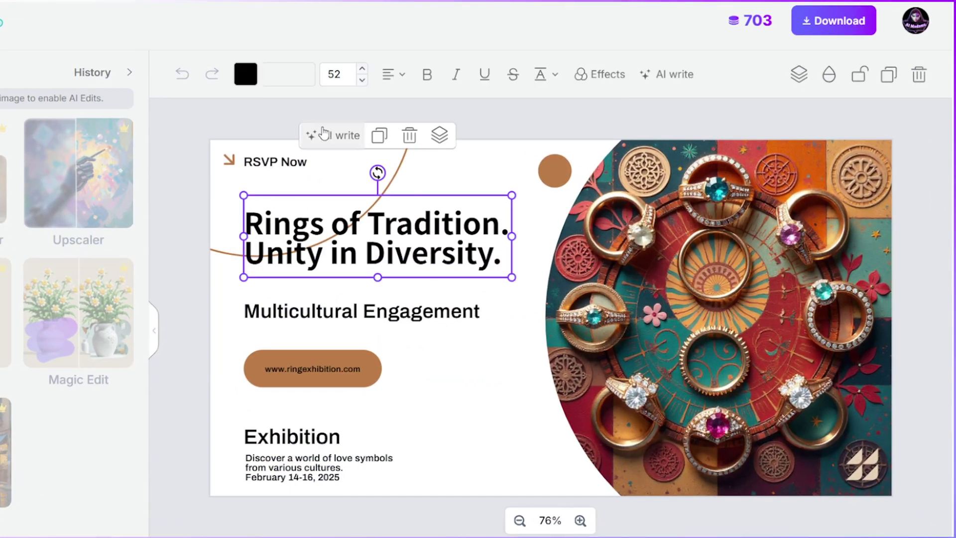
pyautogui.click(324, 133)
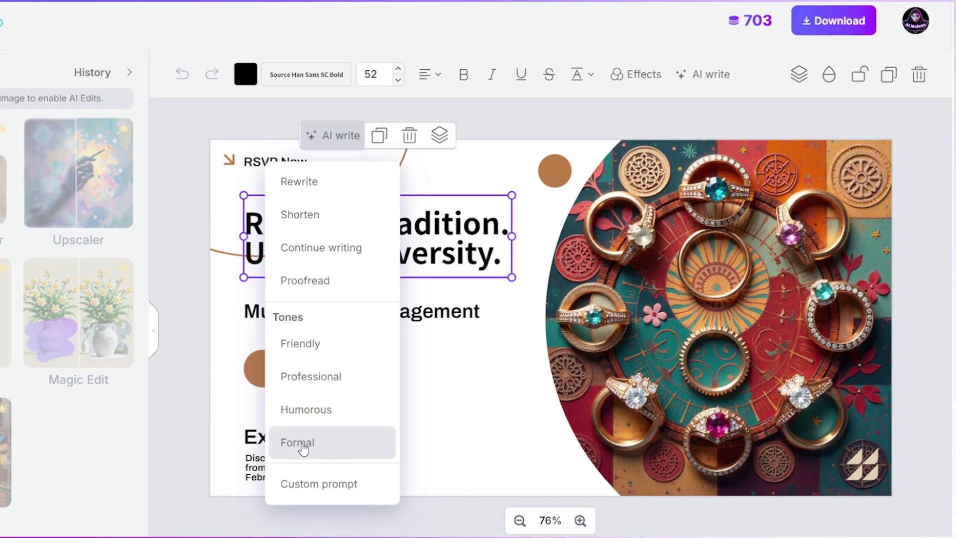
pyautogui.click(304, 185)
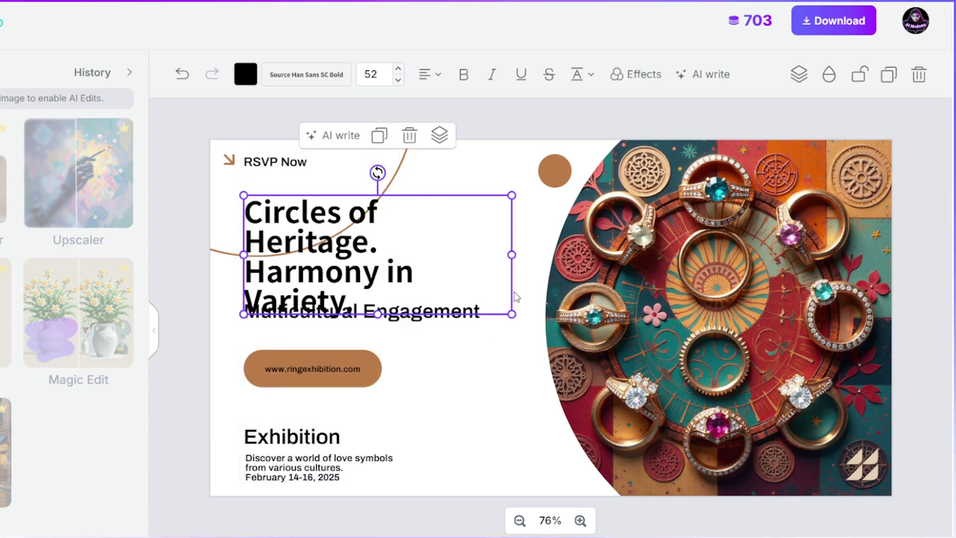
pyautogui.moveTo(513, 263); pyautogui.dragTo(613, 264)
pyautogui.moveTo(428, 262); pyautogui.dragTo(416, 238)
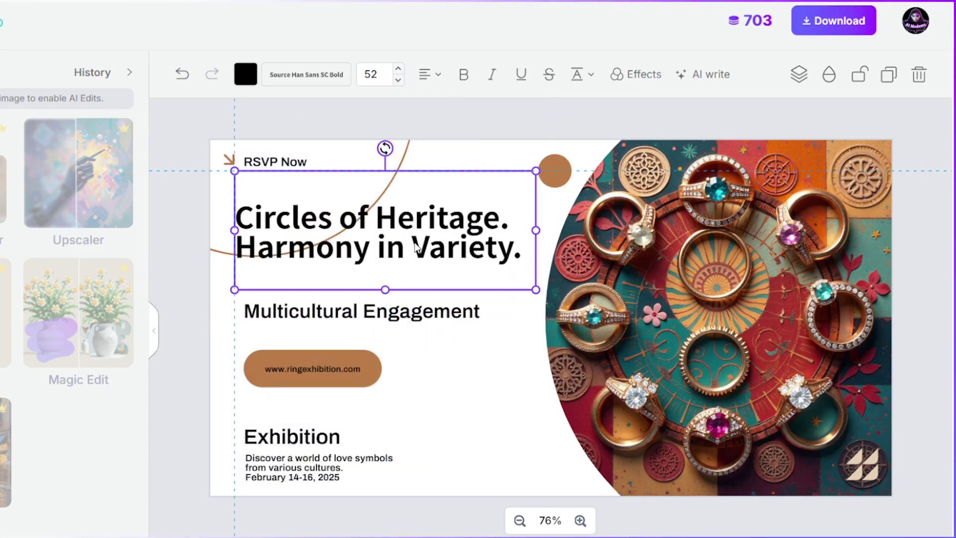
pyautogui.click(472, 367)
# AI-rewrite the subtitle to 'Multicultural Engagement Strategies' and widen its box to fit.
pyautogui.click(324, 312)
pyautogui.click(321, 241)
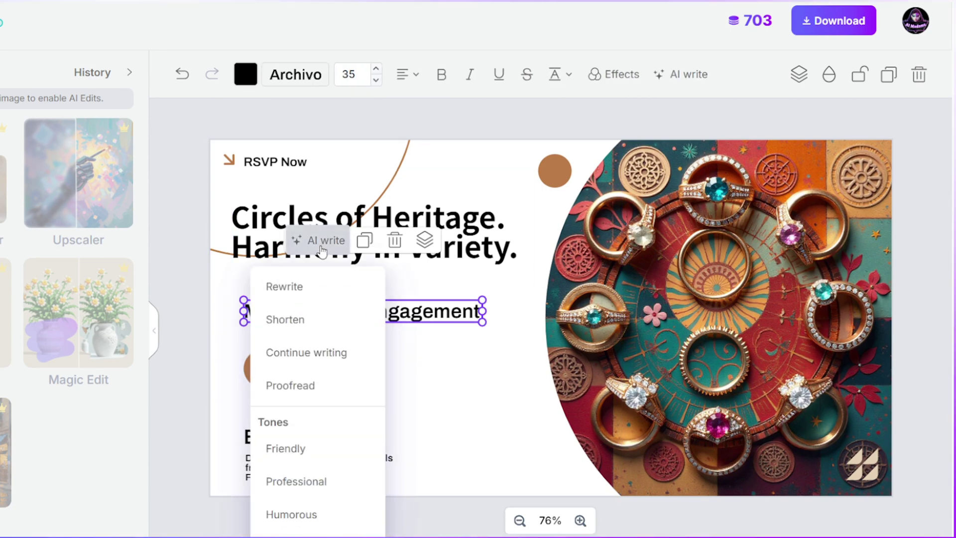
pyautogui.click(297, 491)
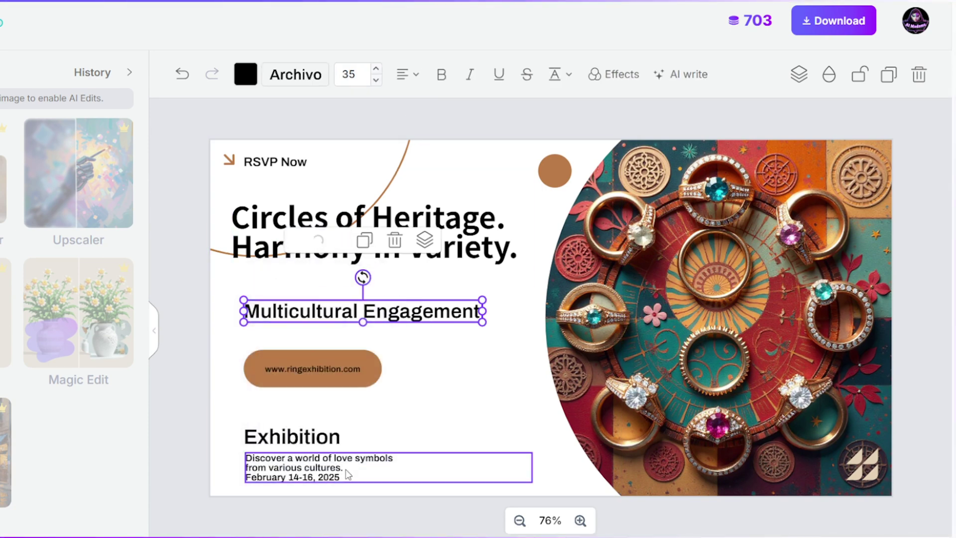
pyautogui.moveTo(482, 320); pyautogui.dragTo(490, 320)
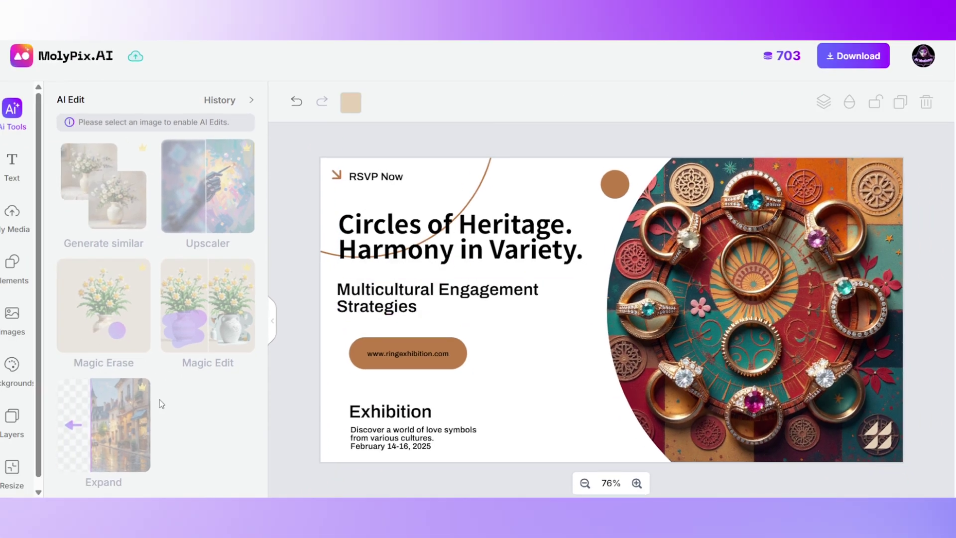
# Try the 1080×1080 square and 1080×1920 story presets, settling on a 1280×720 canvas.
pyautogui.click(17, 513)
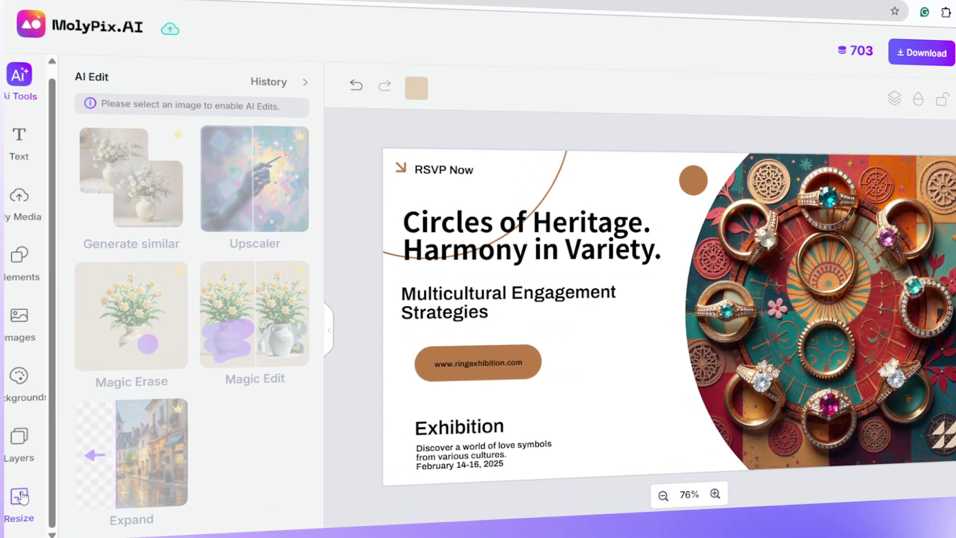
pyautogui.scroll(-1, 224, 279)
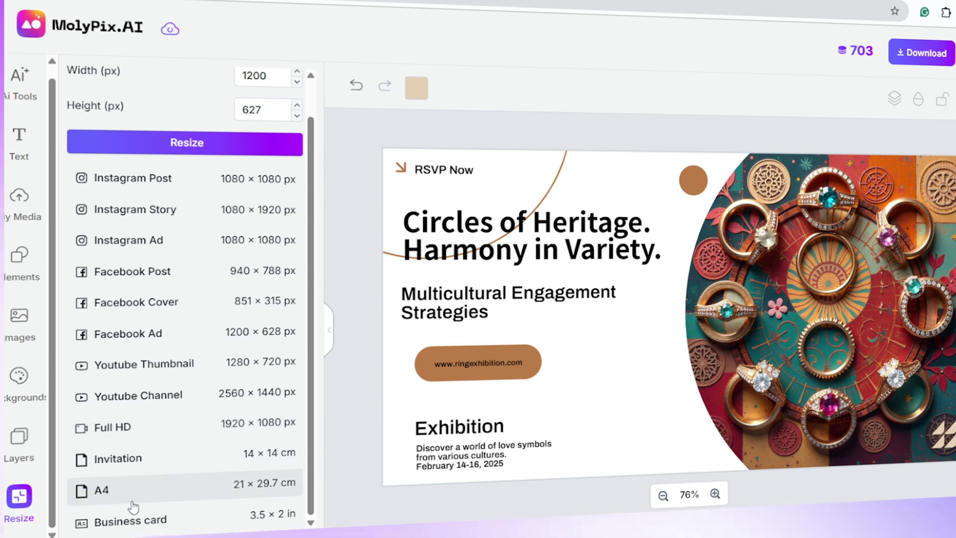
pyautogui.scroll(1, 133, 507)
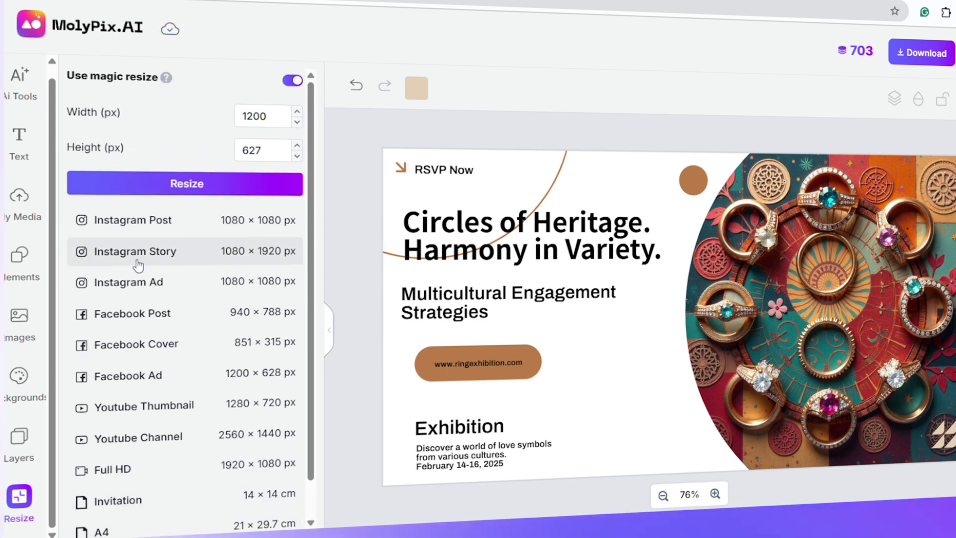
pyautogui.click(147, 417)
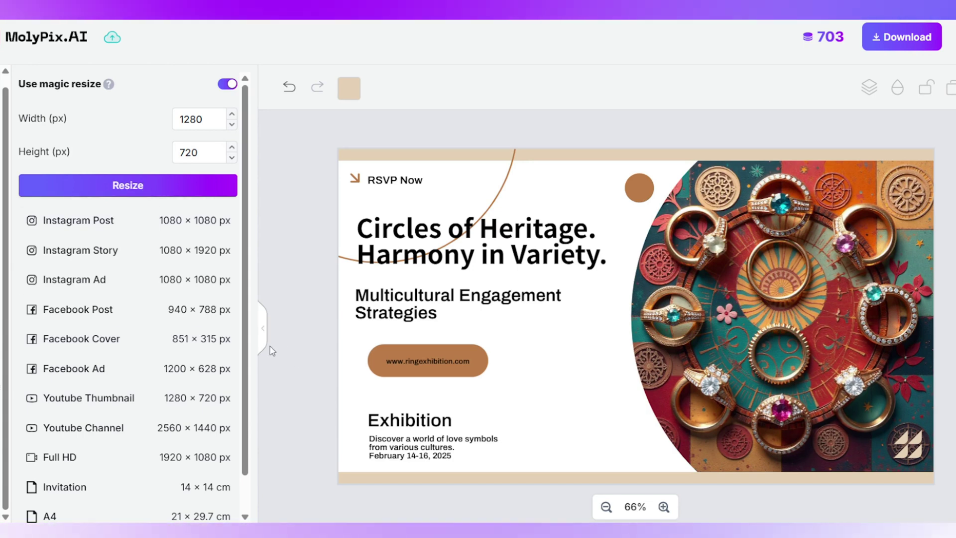
pyautogui.click(125, 280)
pyautogui.click(107, 257)
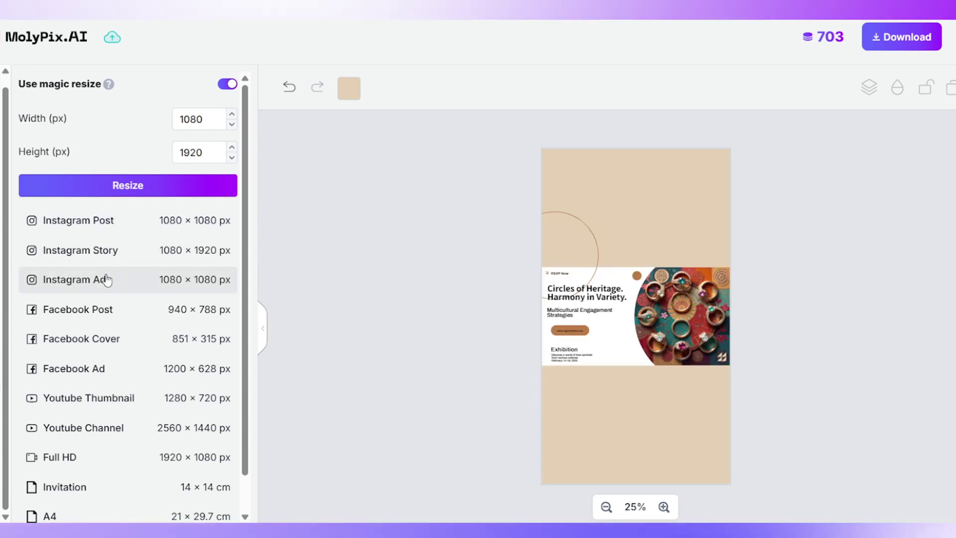
pyautogui.click(101, 278)
pyautogui.click(156, 397)
# Scale the design up to nearly fill the 1280×720 canvas.
pyautogui.click(588, 323)
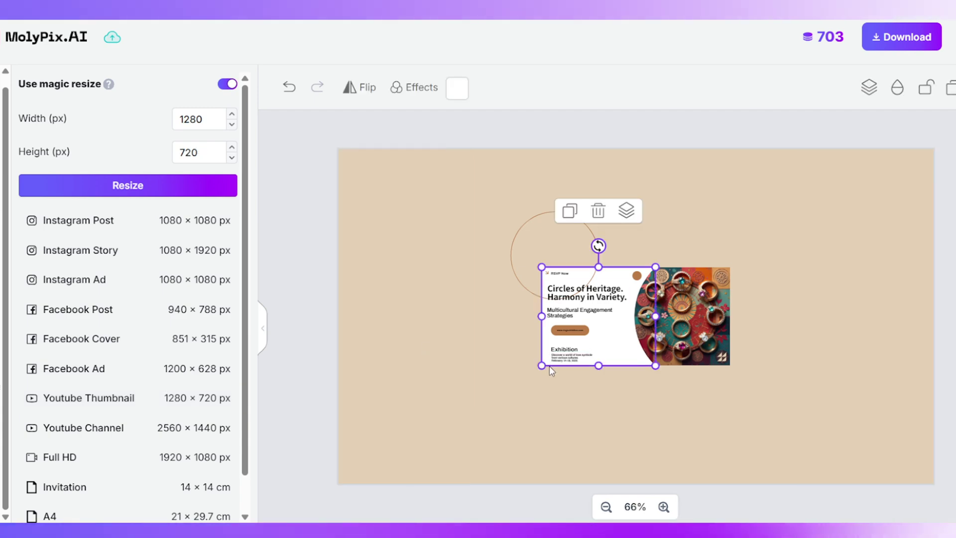
pyautogui.moveTo(730, 366); pyautogui.dragTo(899, 484)
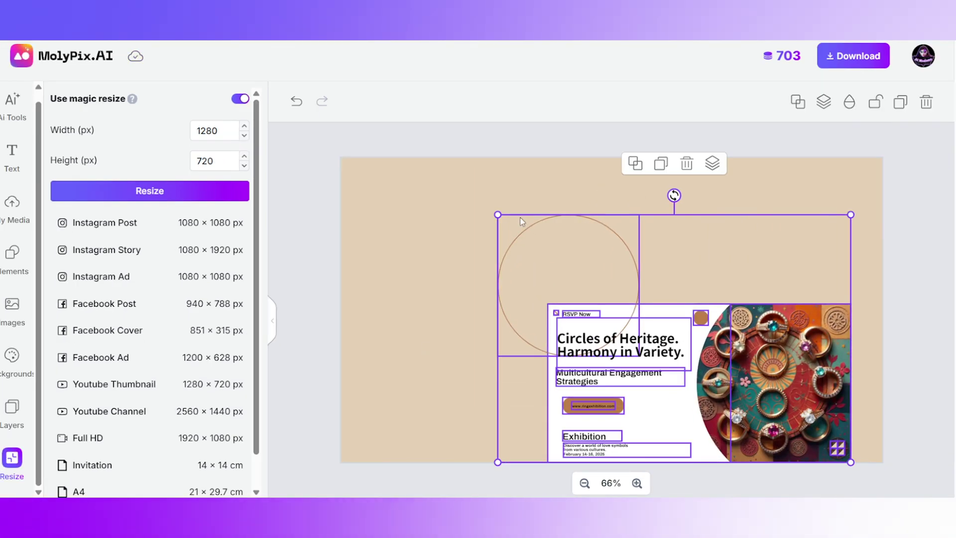
pyautogui.moveTo(498, 215); pyautogui.dragTo(703, 382)
pyautogui.click(704, 382)
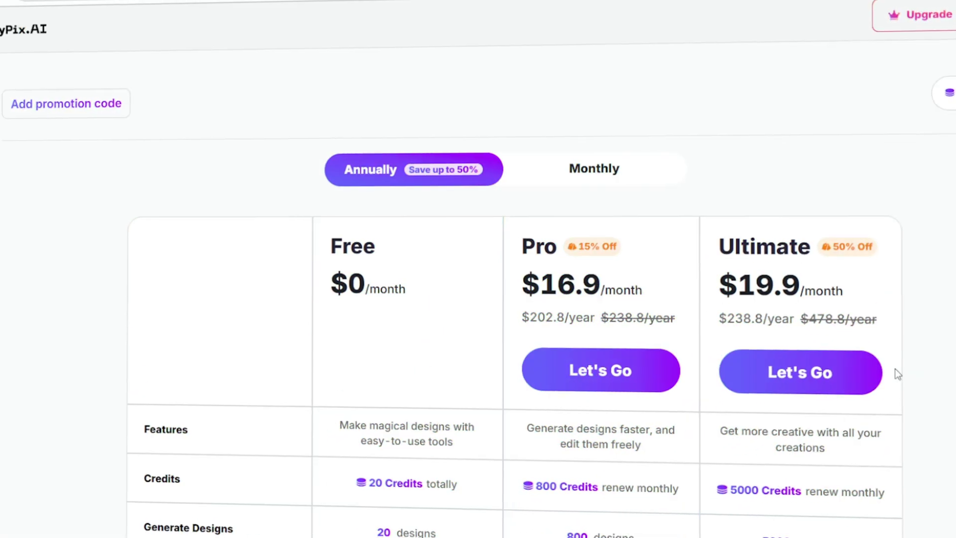
# Scroll through the Free, Pro and Ultimate feature comparison table.
pyautogui.scroll(-2, 528, 349)
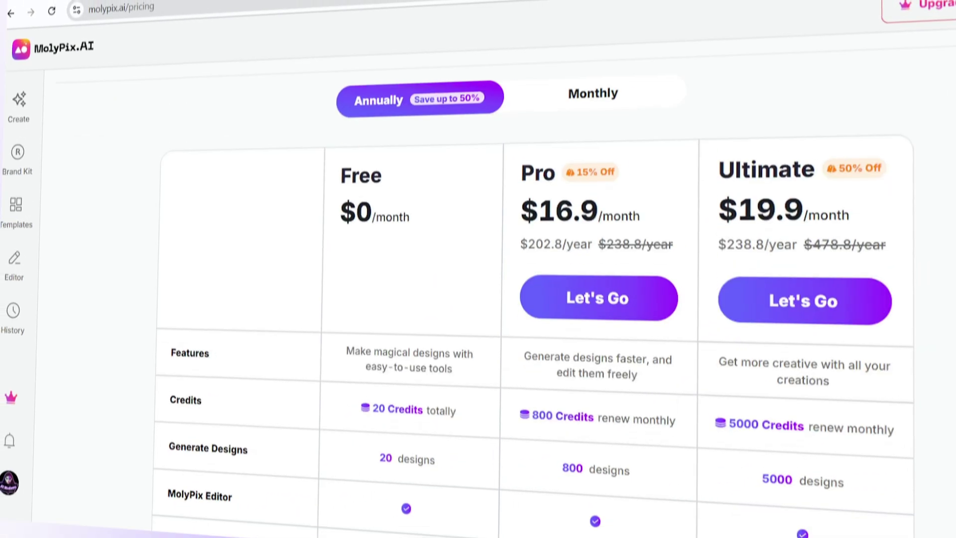
pyautogui.scroll(-2, 528, 348)
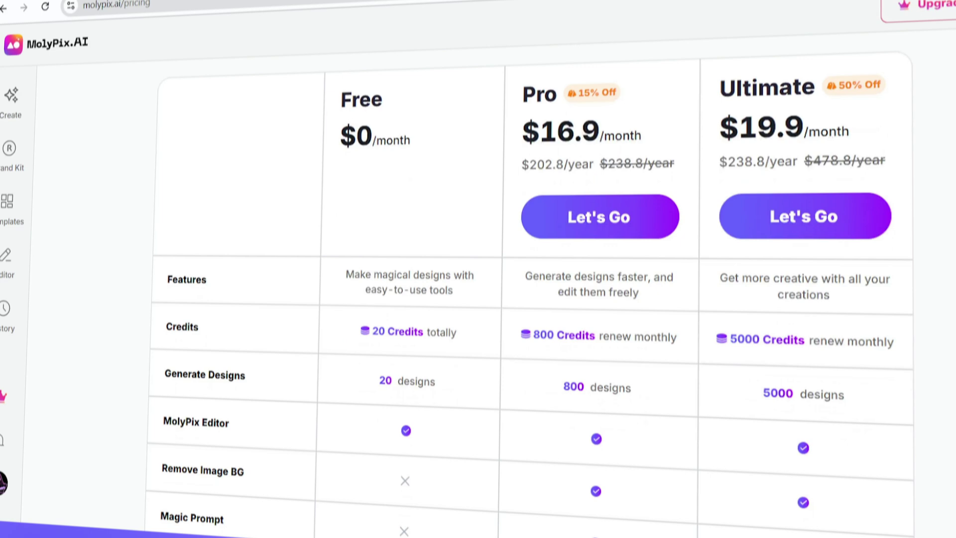
pyautogui.scroll(-2, 528, 348)
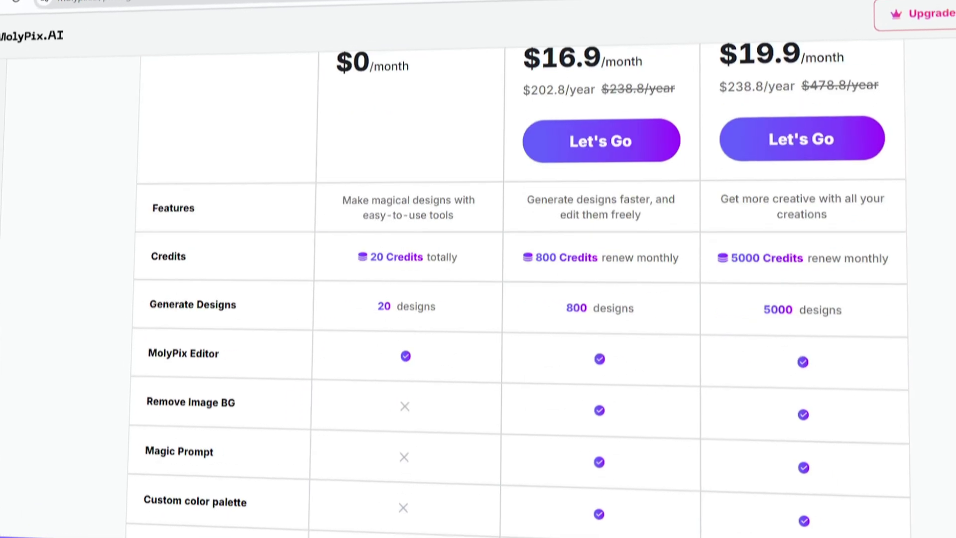
pyautogui.scroll(-2, 528, 349)
pyautogui.scroll(-2, 926, 314)
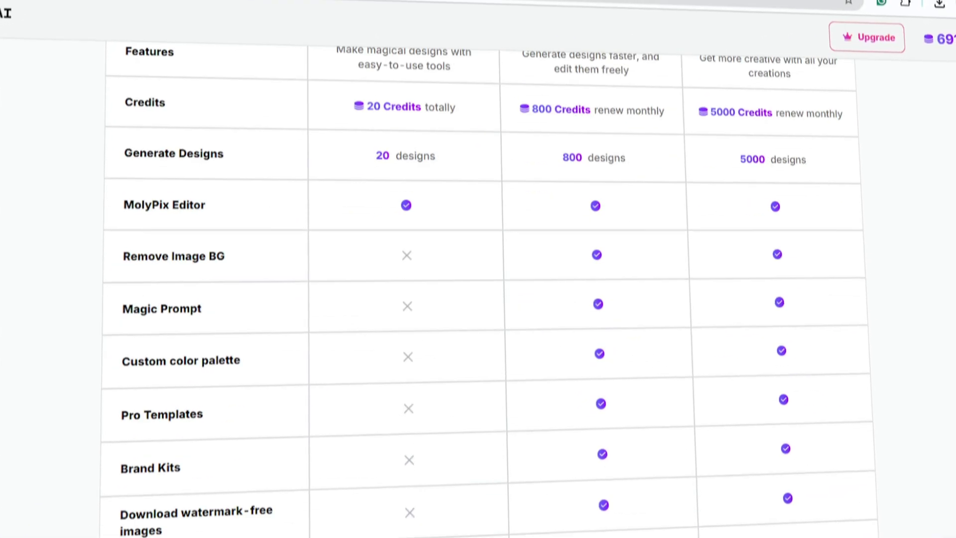
pyautogui.scroll(-2, 927, 314)
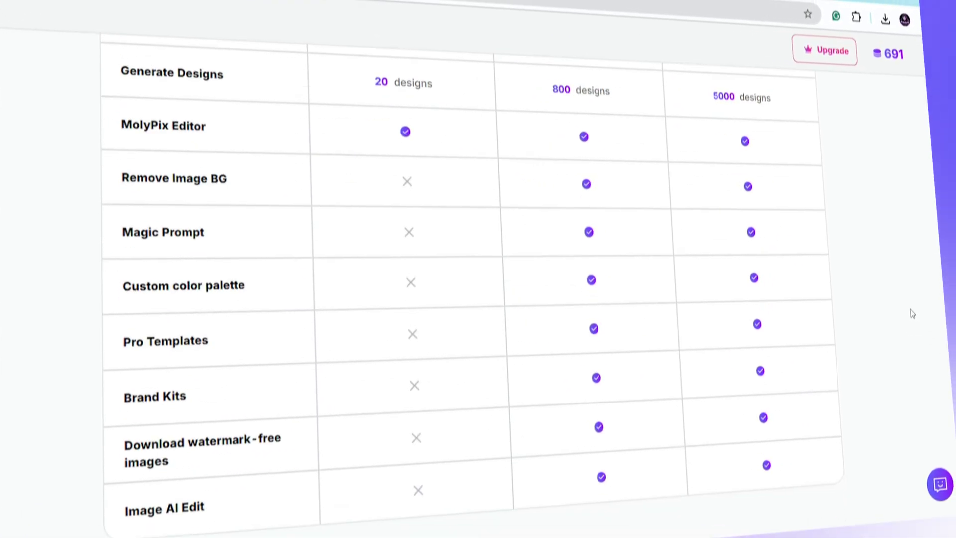